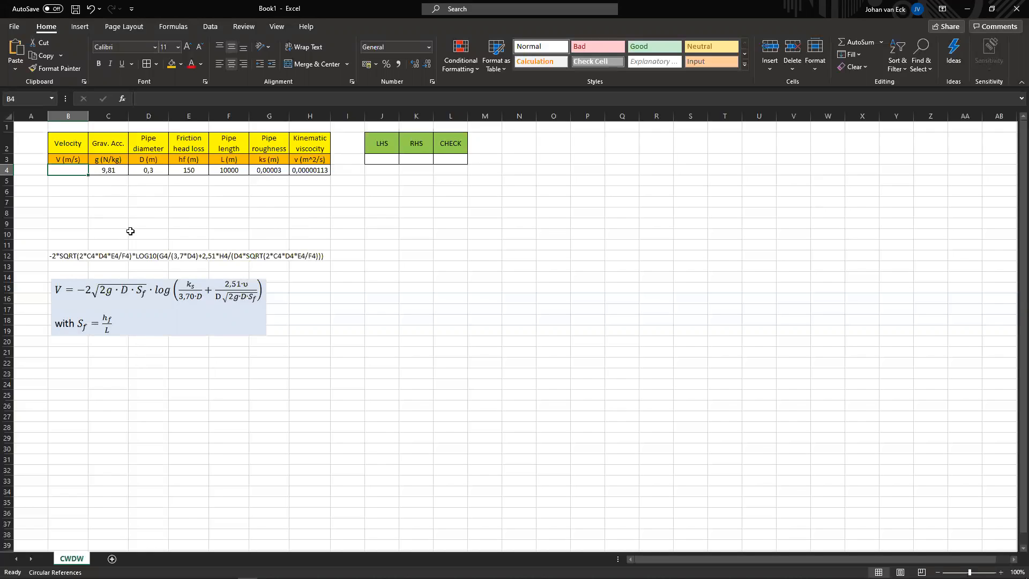
Step: Make the LHS cell J3 a formula referencing the velocity cell B4
left_click_drag(385, 148, 445, 157)
left_click(424, 177)
left_click(395, 168)
left_click(388, 160)
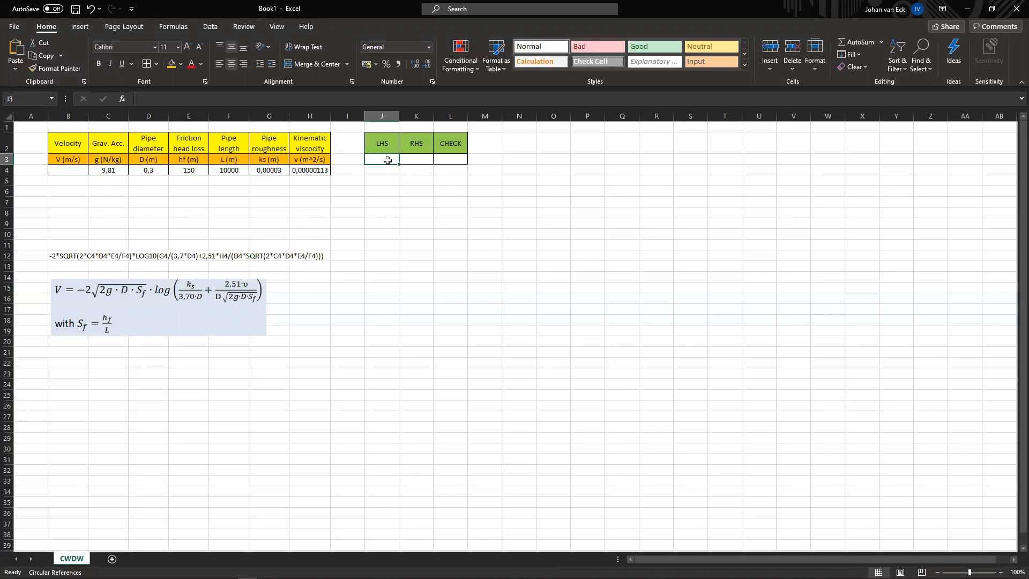
type("=")
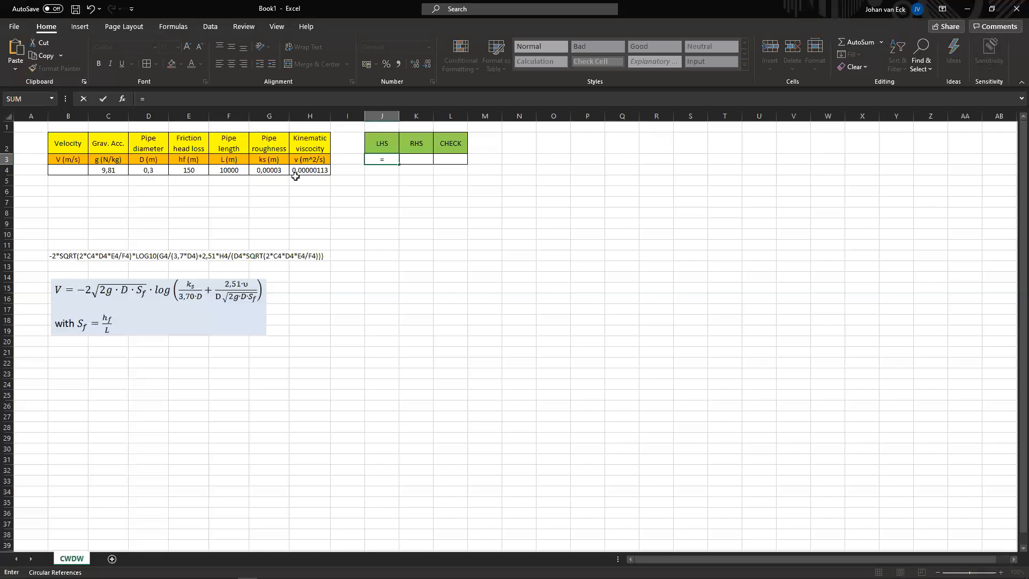
left_click(77, 175)
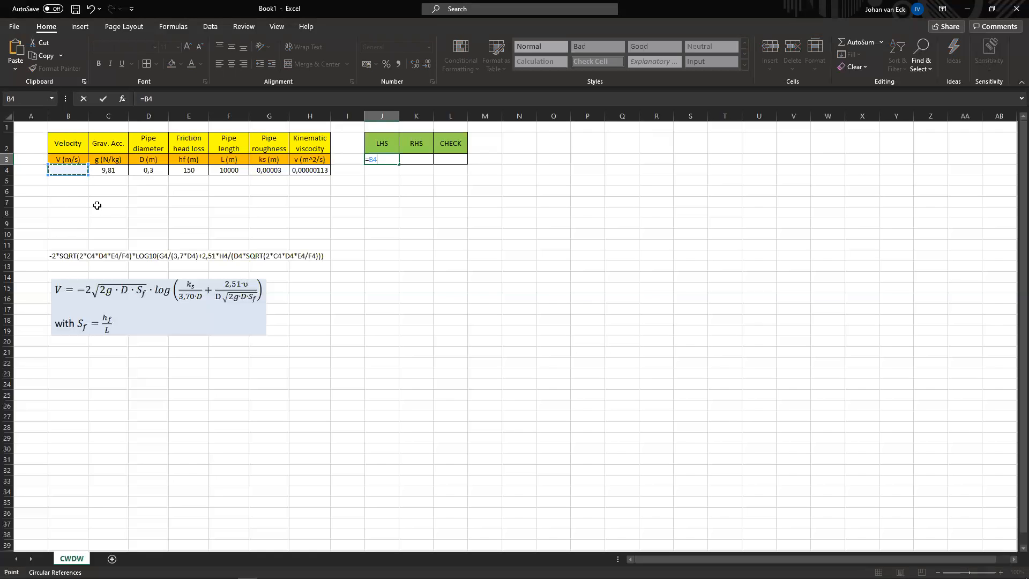
key("Return")
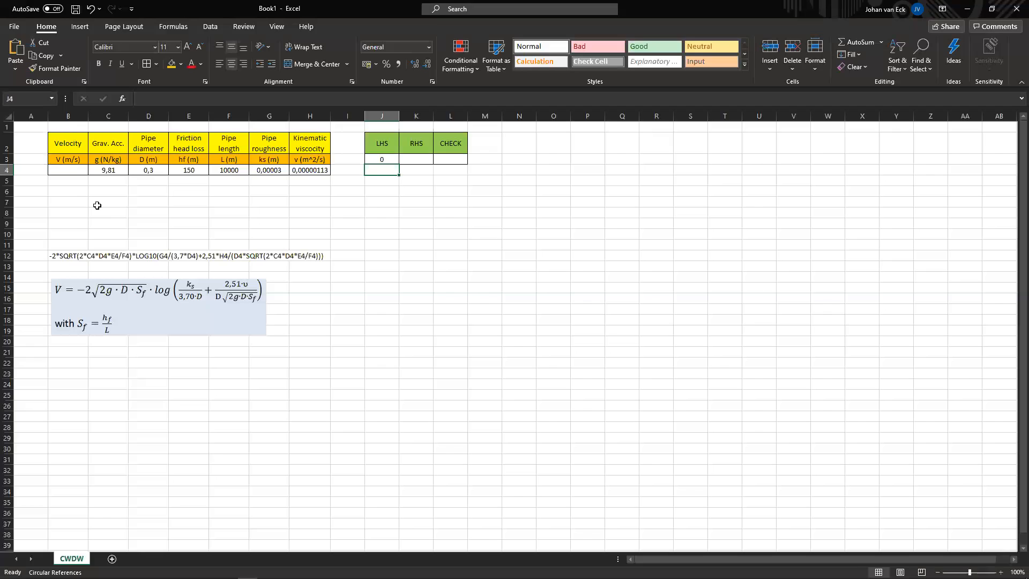
left_click(414, 160)
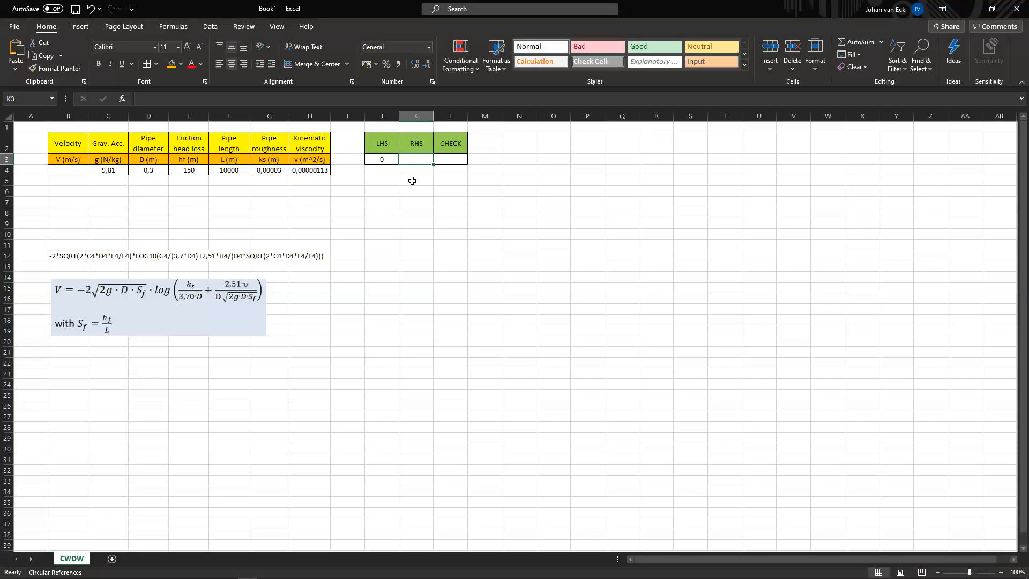
type("=")
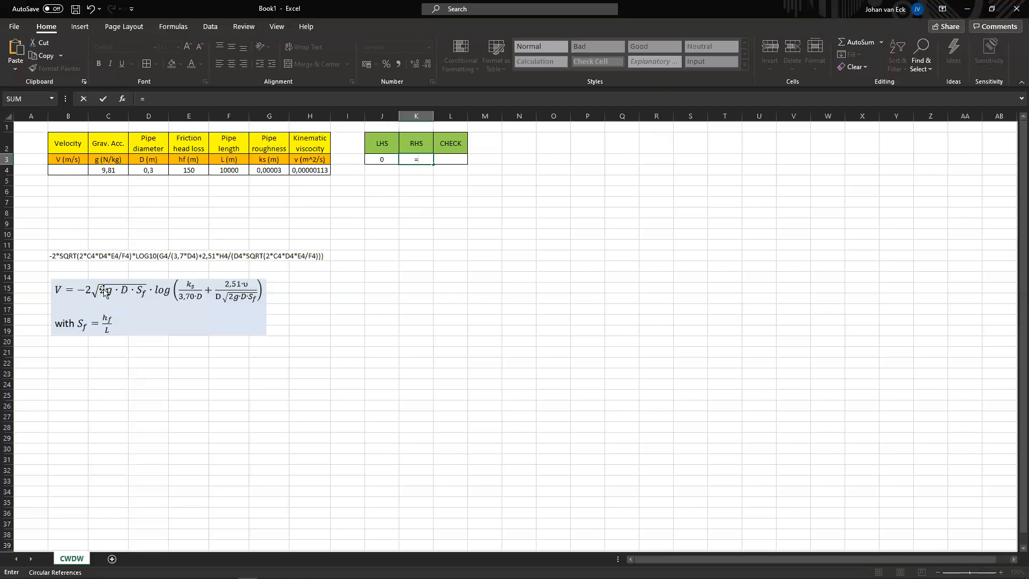
key("BackSpace")
key("Escape")
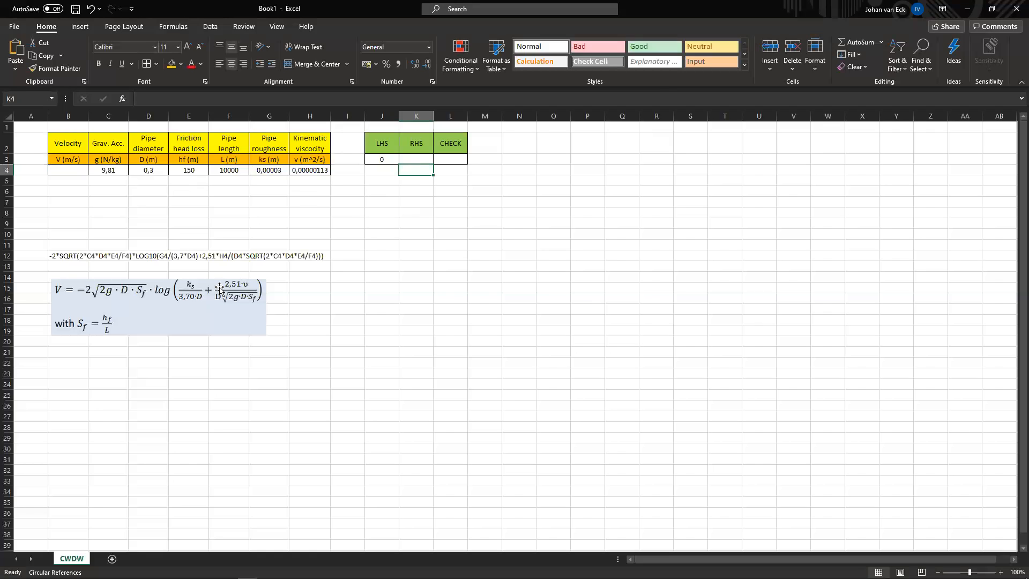
Step: Copy the formula text from B12 and enter it as a formula in the RHS cell K3
left_click(60, 255)
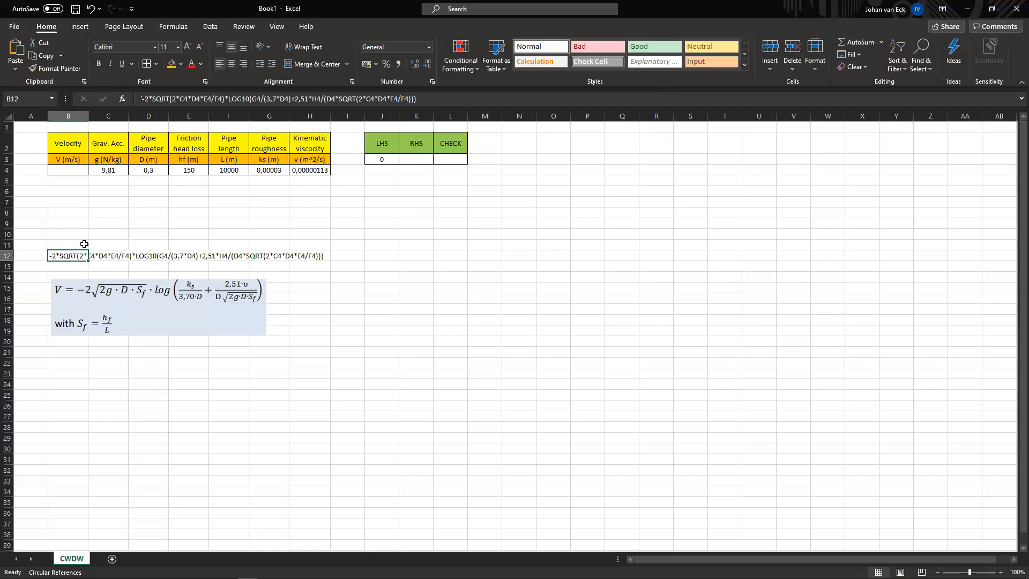
left_click(423, 101)
left_click(223, 99)
left_click_drag(201, 101, 142, 100)
key("ctrl+c")
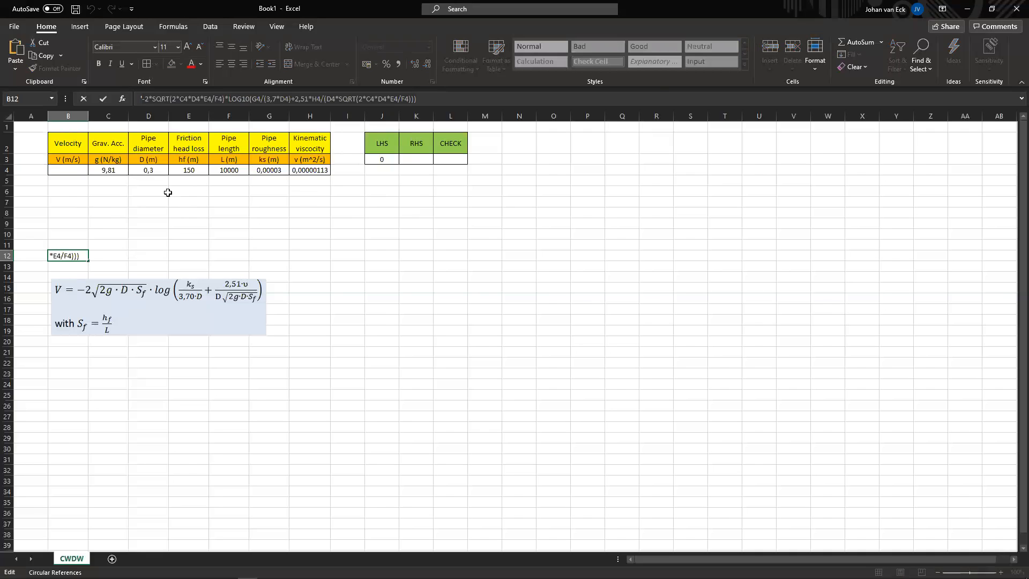
key("Return")
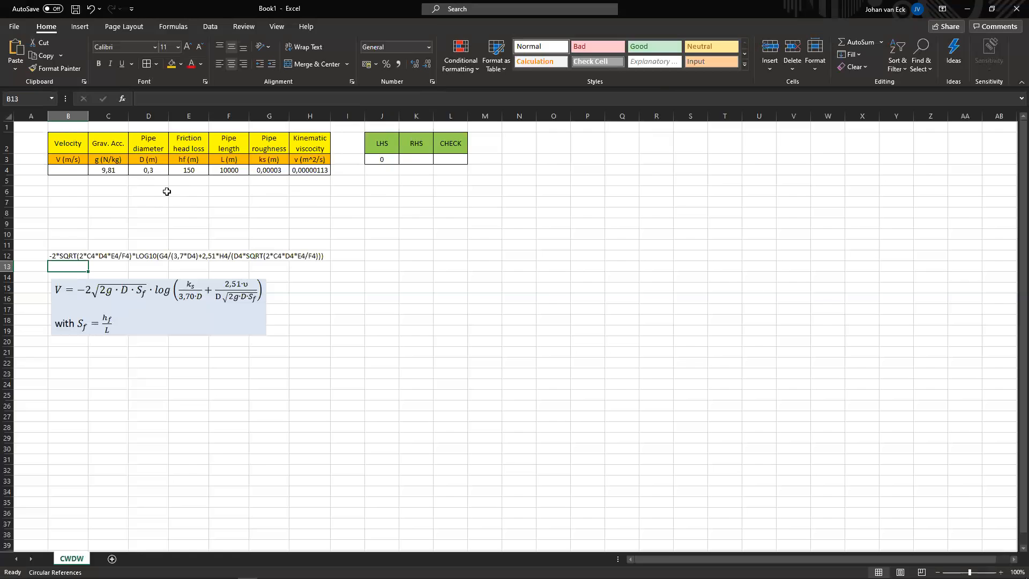
left_click(409, 162)
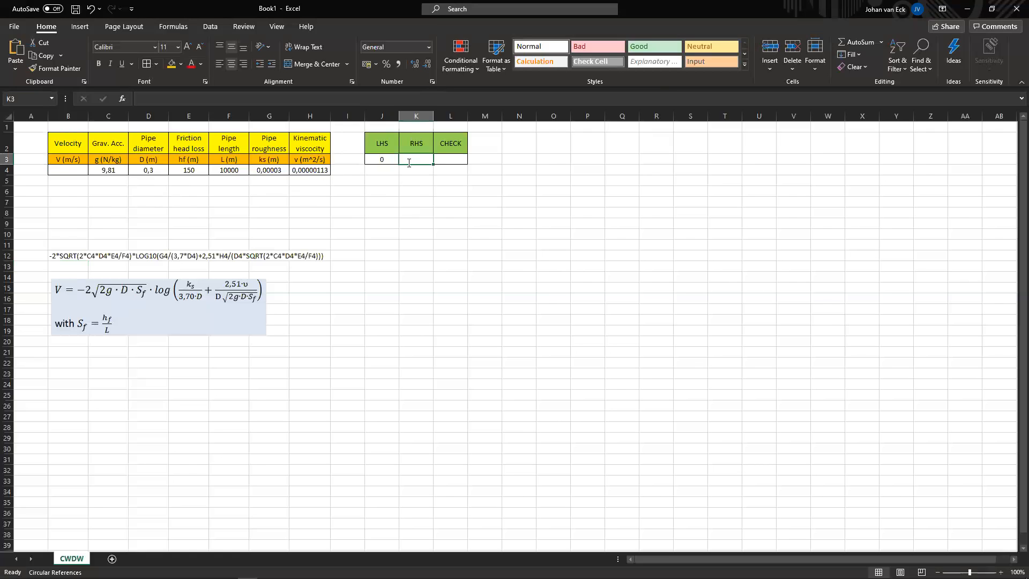
type("=")
key("ctrl+v")
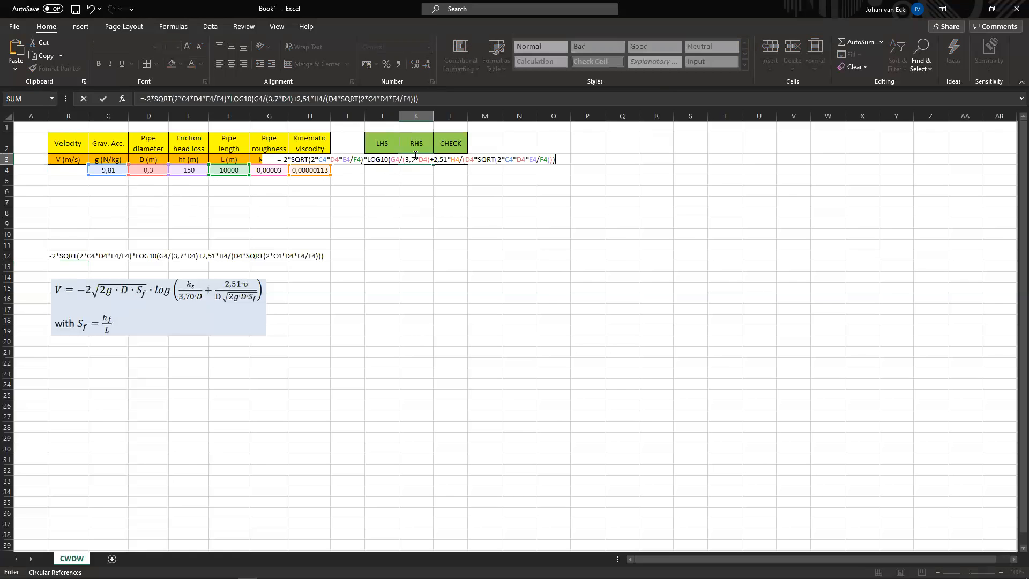
key("Return")
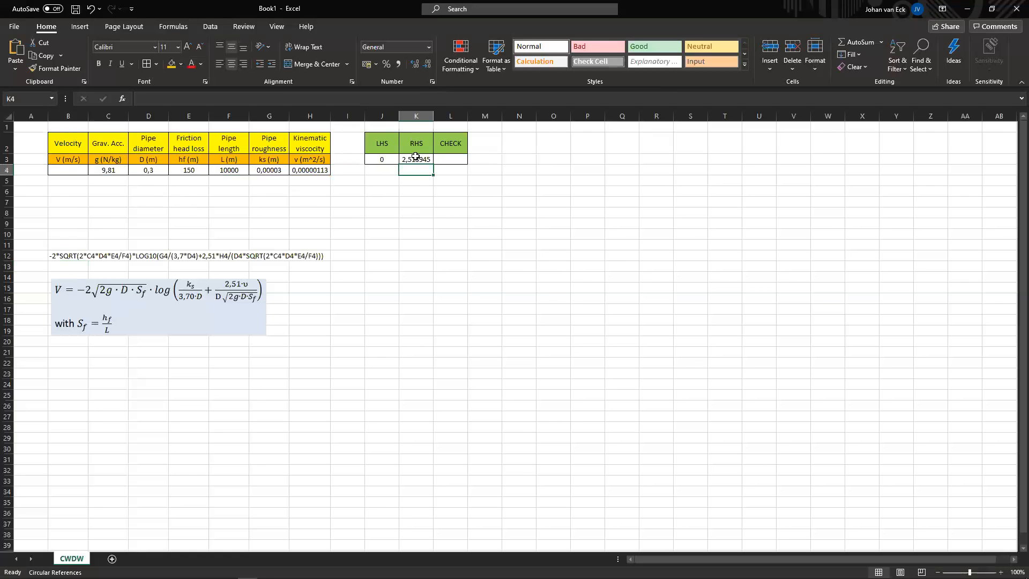
Step: Enter the CHECK formula =J3-K3 in cell L3
left_click(451, 159)
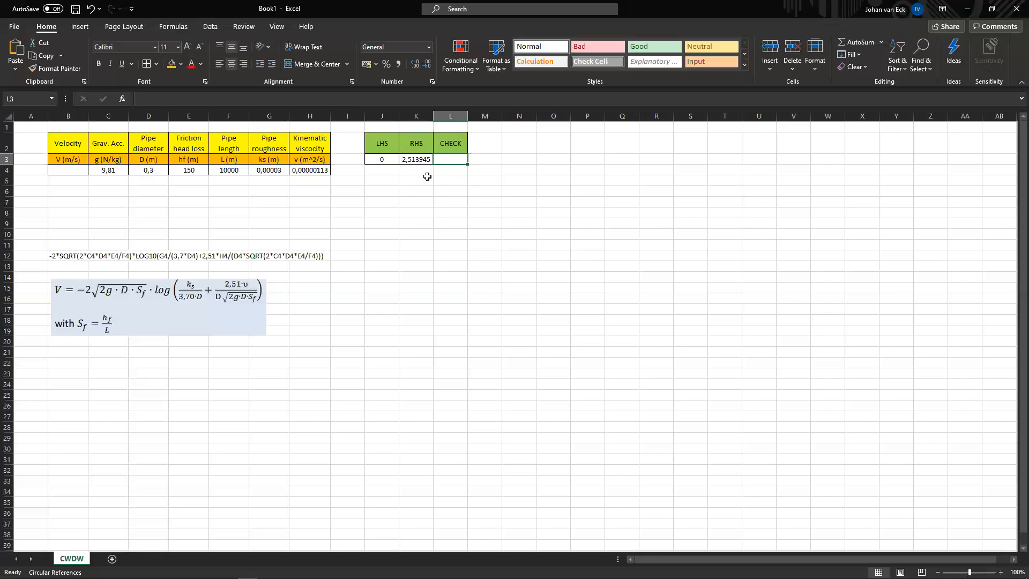
type("=")
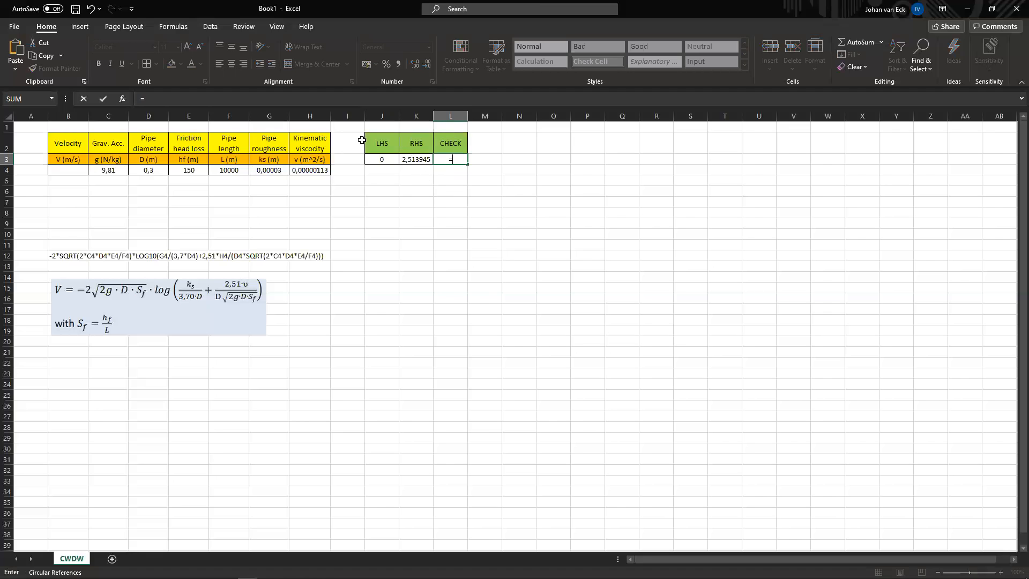
left_click(386, 159)
type("-")
left_click(418, 165)
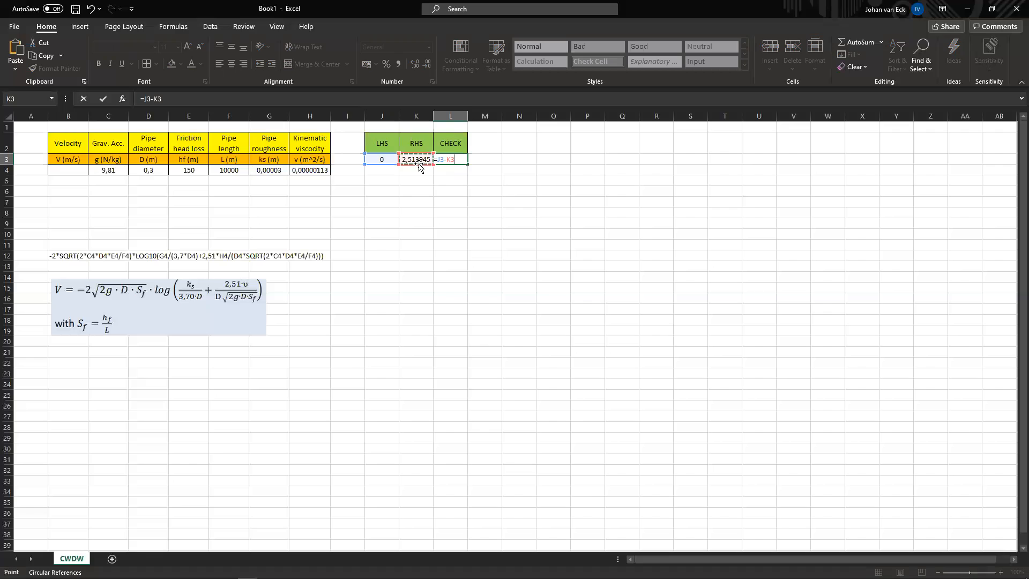
key("Return")
left_click(409, 190)
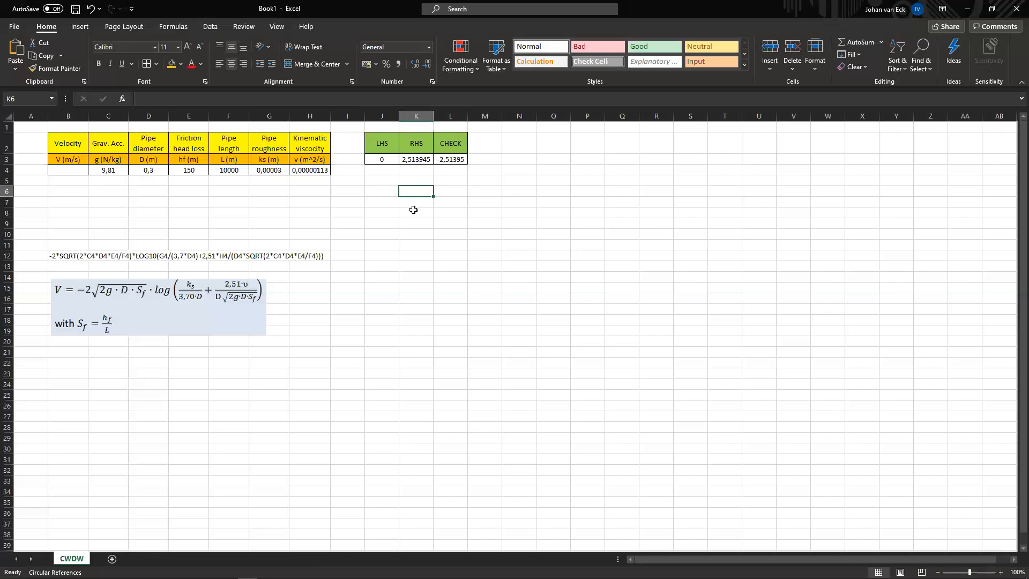
Step: Set the velocity in B4 to 13
left_click(71, 169)
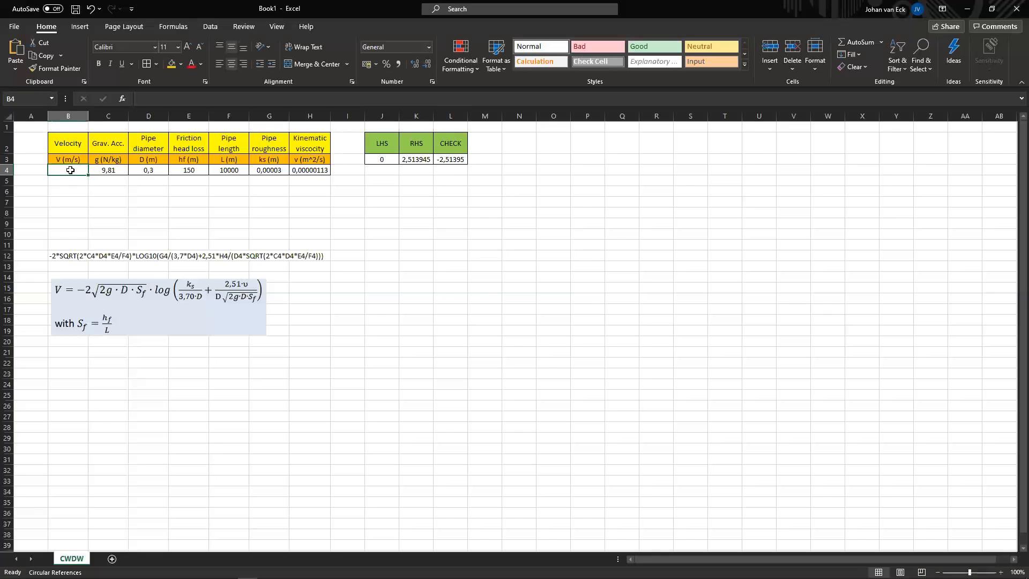
type("13")
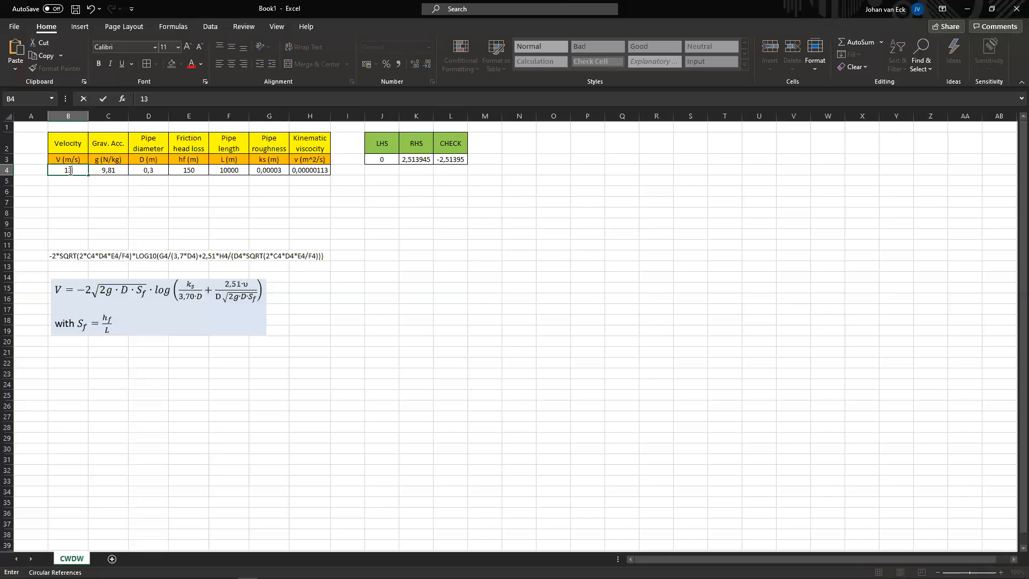
key("Return")
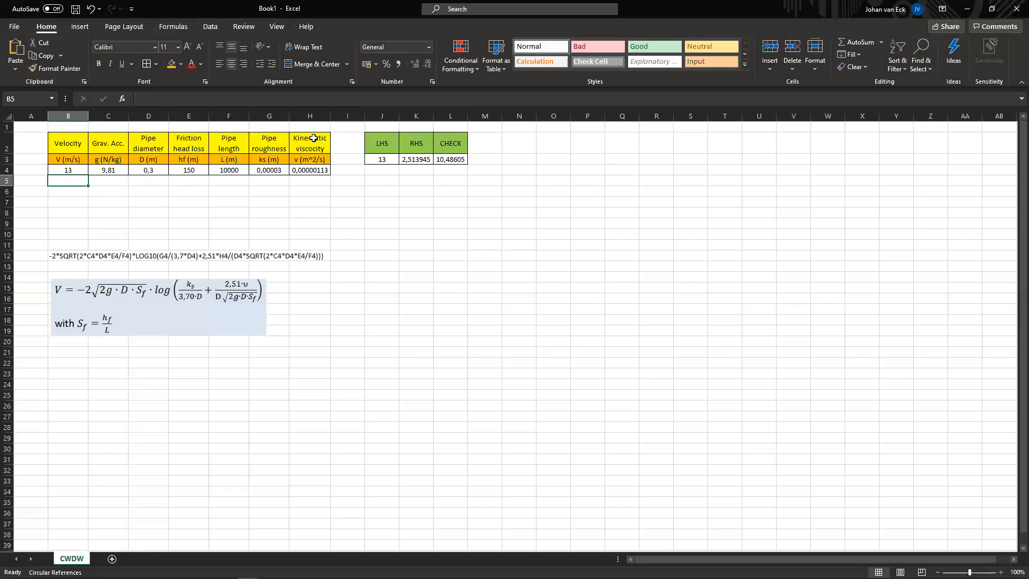
Step: Run Goal Seek to set the CHECK cell L3 to 0 by changing the velocity cell B4
left_click(210, 26)
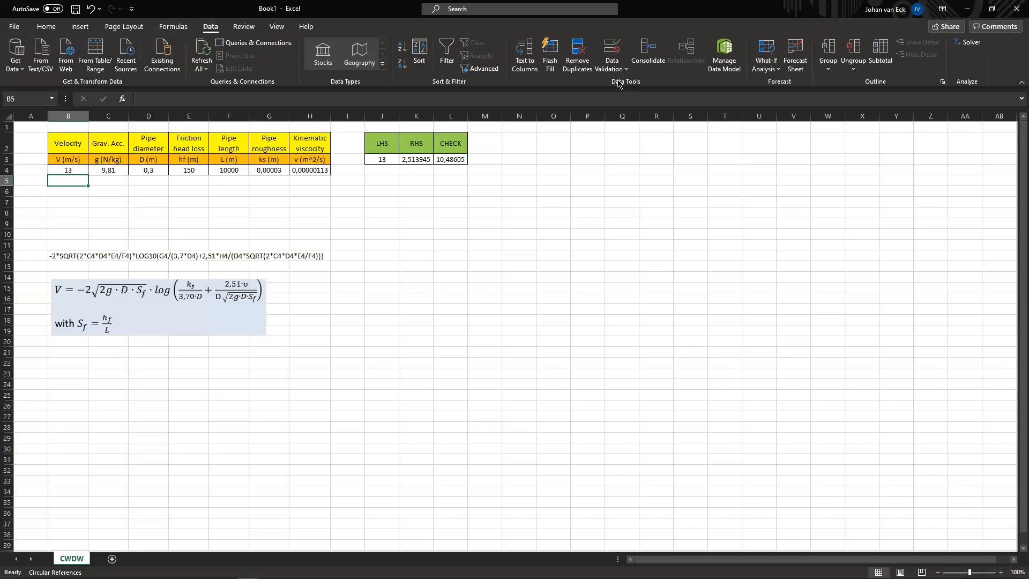
left_click(764, 63)
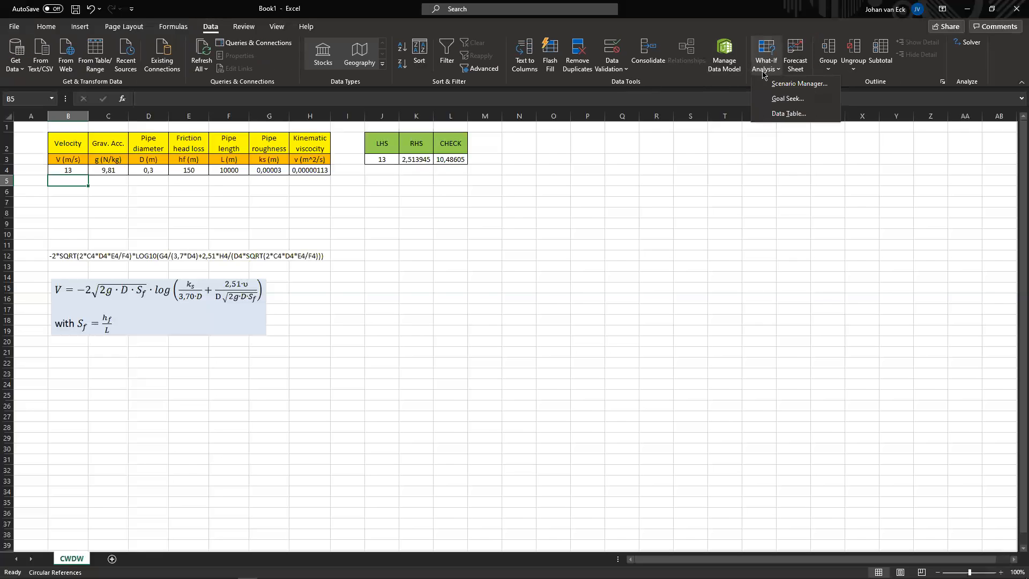
left_click(786, 98)
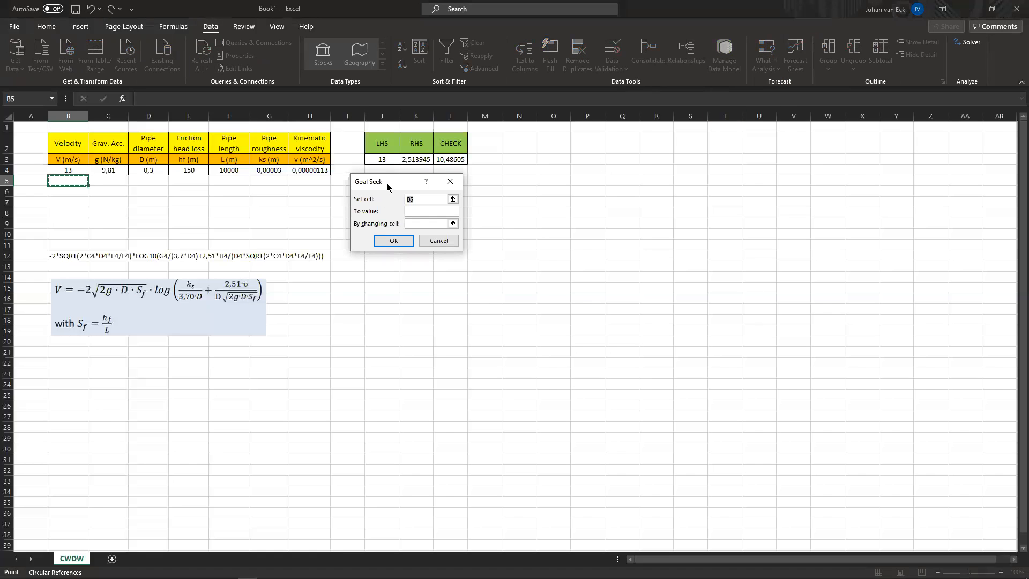
left_click_drag(388, 186, 441, 267)
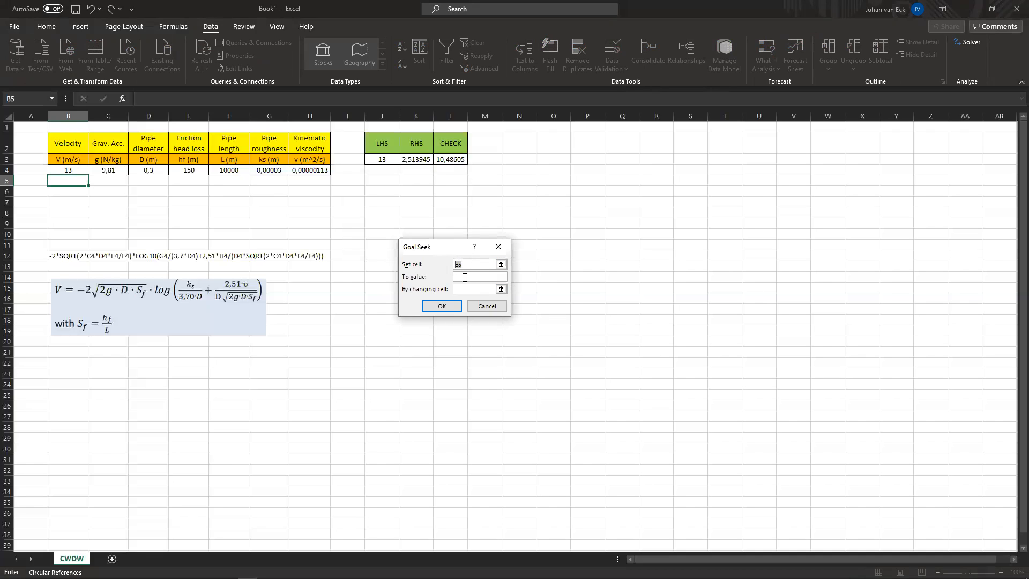
left_click(453, 160)
left_click(458, 275)
left_click(455, 290)
left_click(73, 169)
left_click(435, 303)
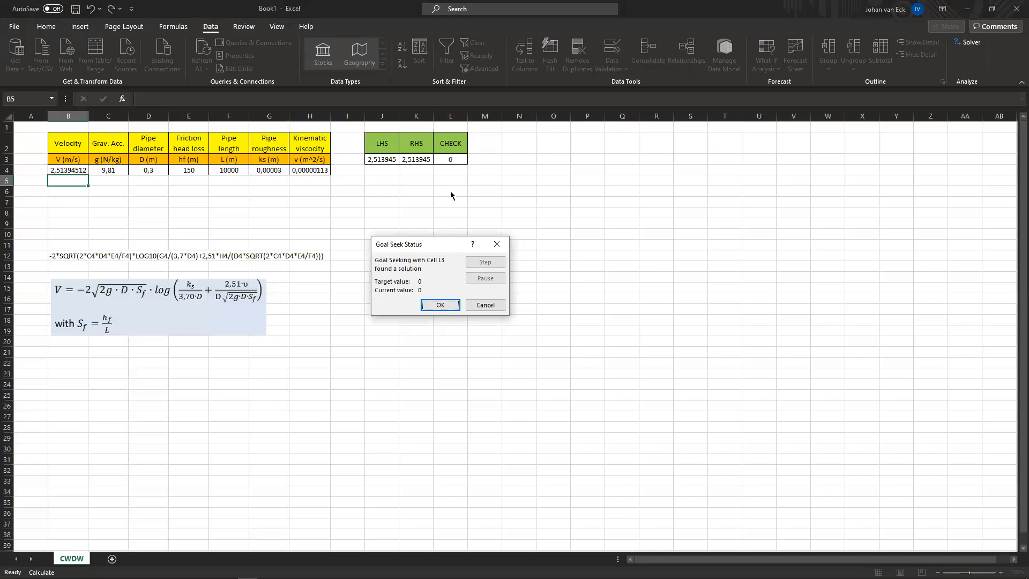
left_click(440, 304)
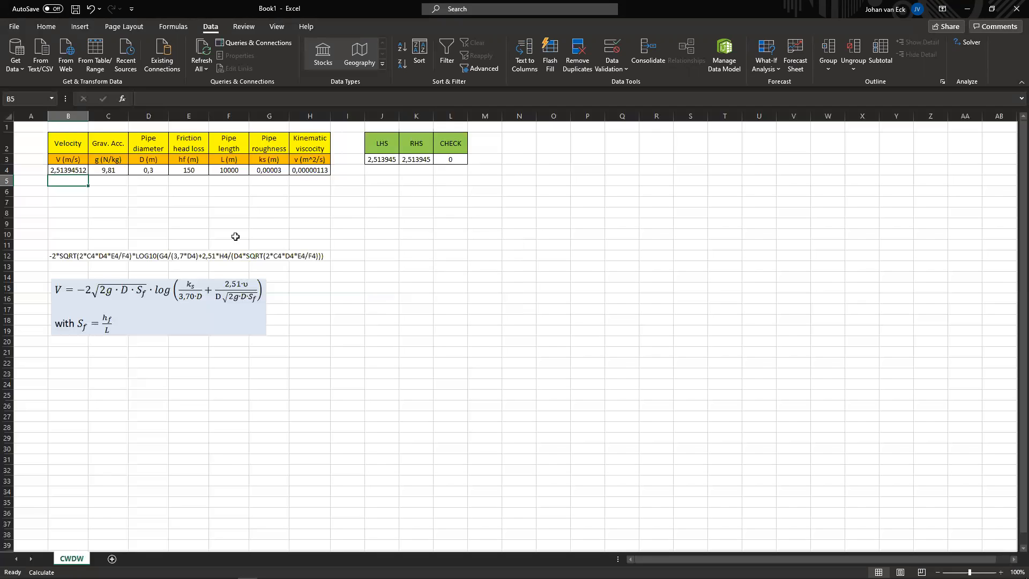
Step: Set the velocity in B4 to 2 and dismiss the circular reference warning
left_click(70, 171)
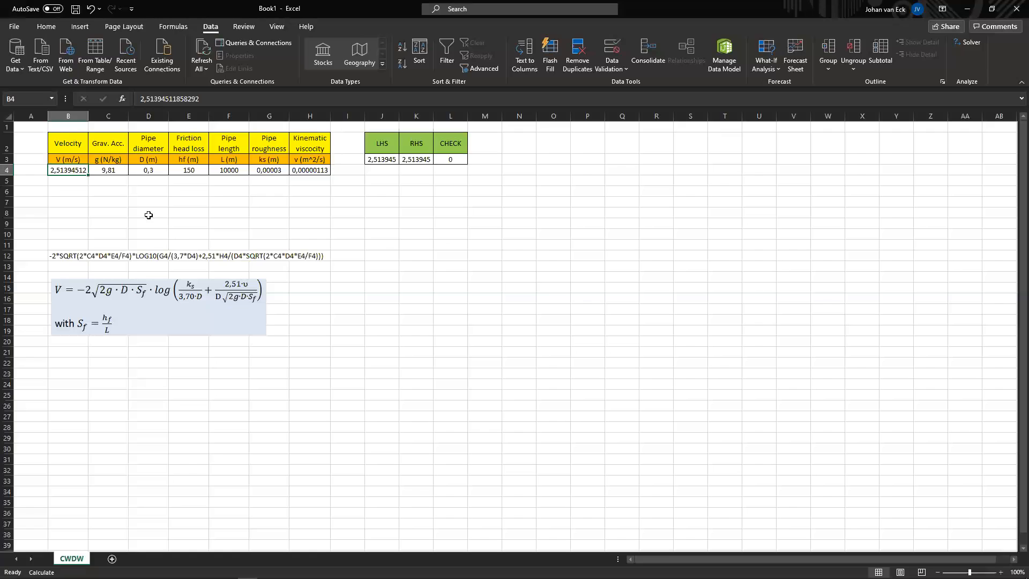
type("2")
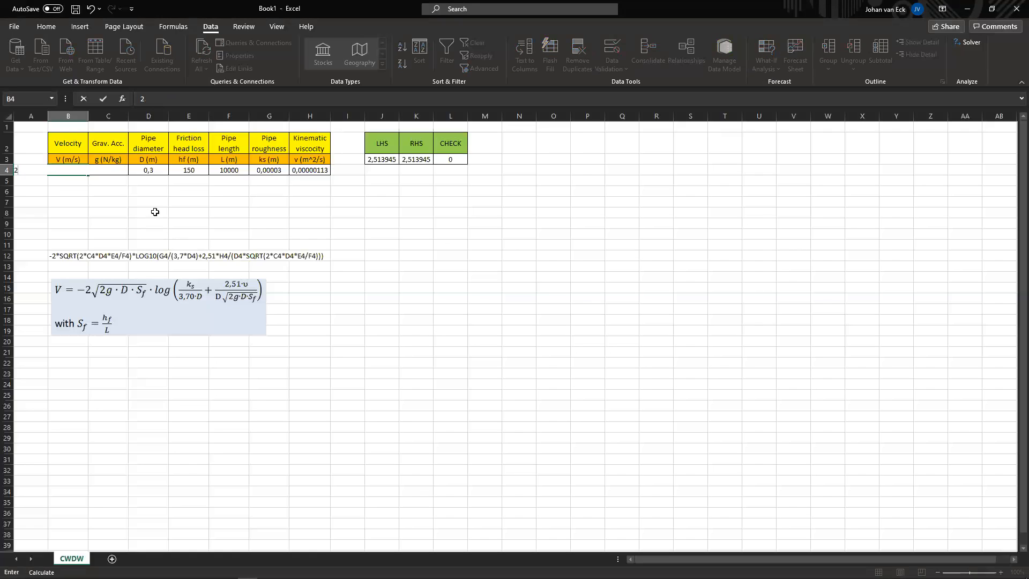
key("Return")
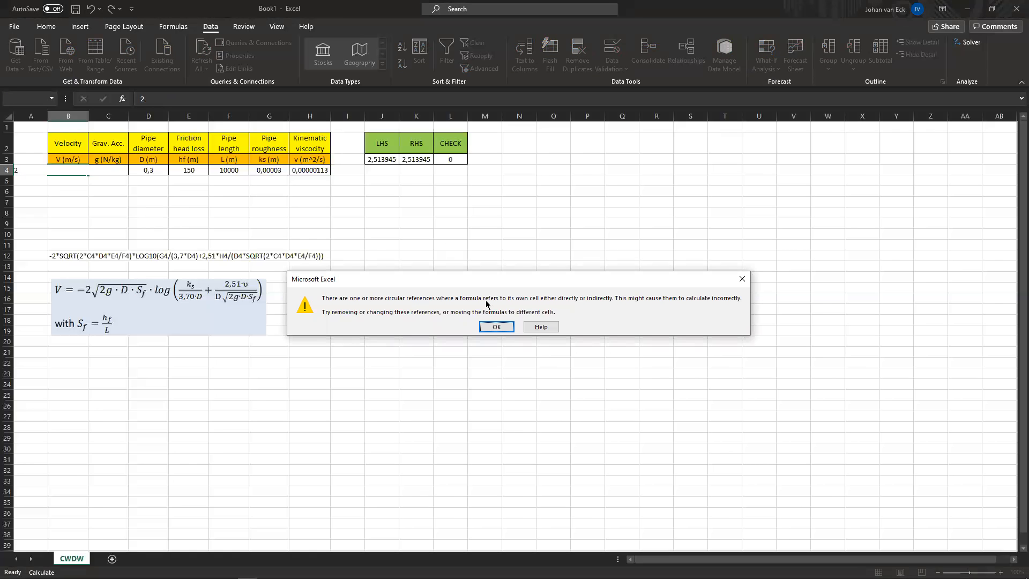
left_click(490, 325)
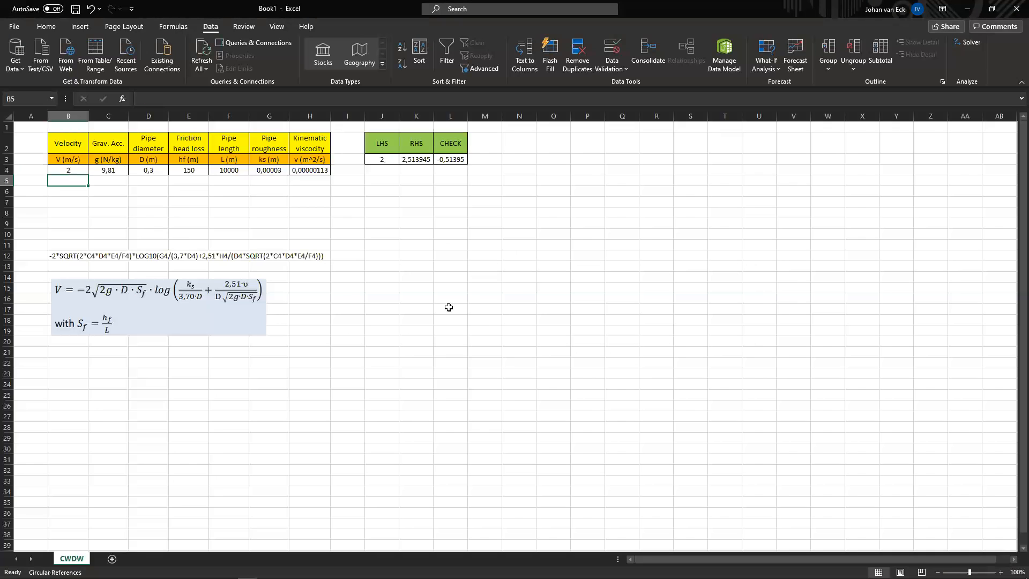
Step: Clear the friction head loss value in E4
left_click(187, 172)
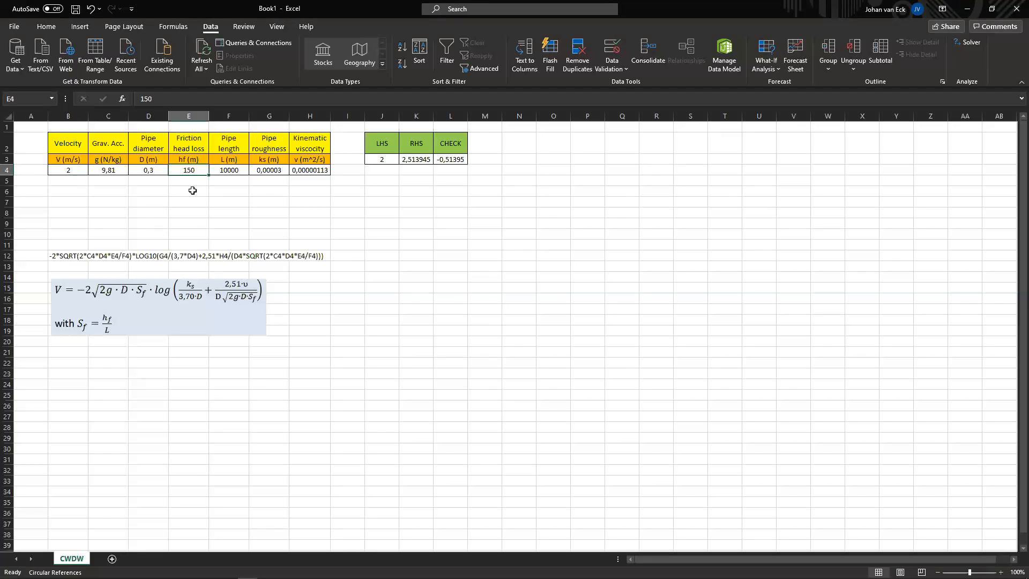
key("Delete")
key("Down")
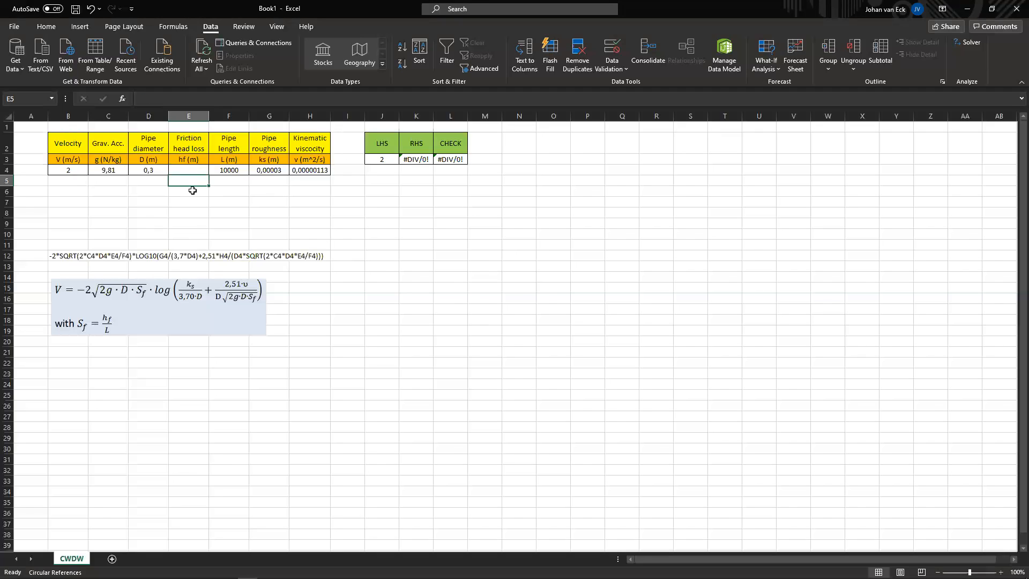
Step: Set the friction head loss in E4 to 1
left_click(200, 201)
left_click(189, 170)
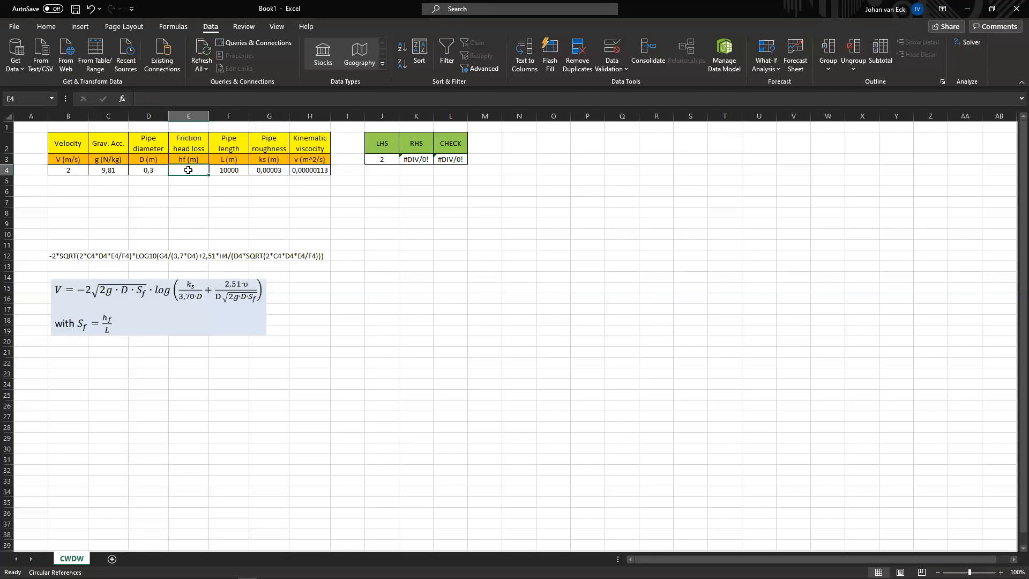
type("1")
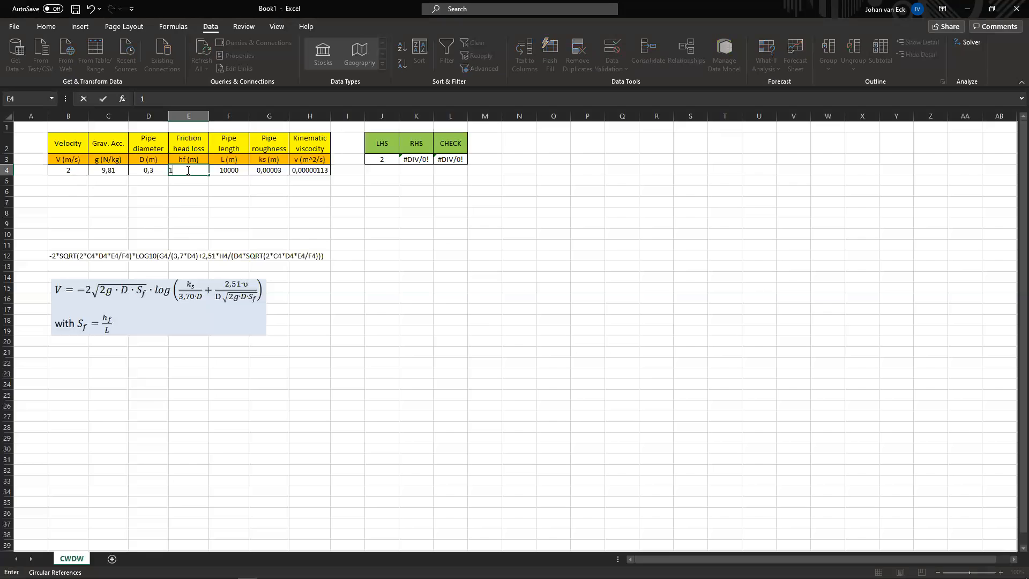
key("Return")
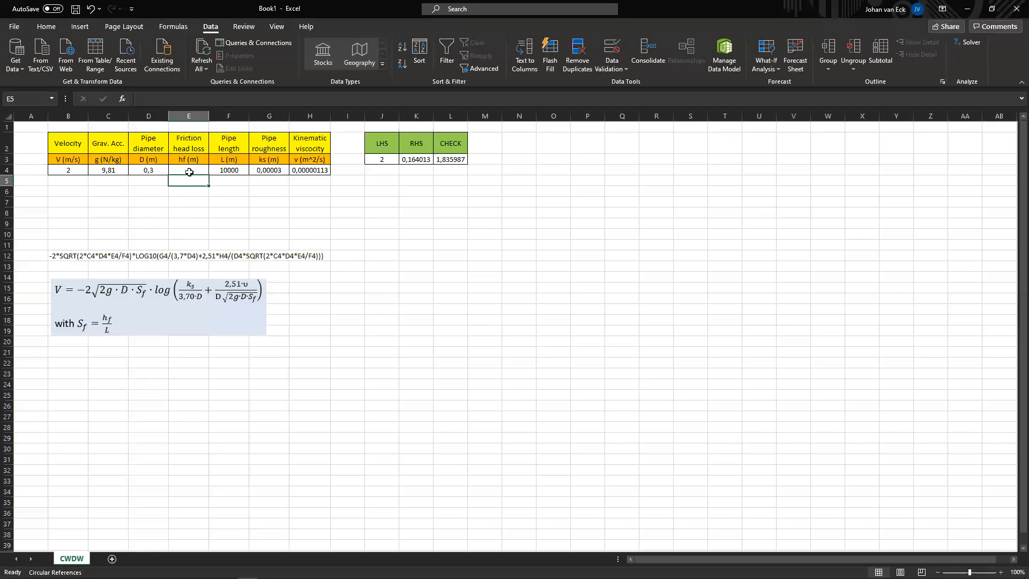
Step: Run Goal Seek to set the CHECK cell L3 to 0 by changing the friction head loss cell E4
left_click(189, 172)
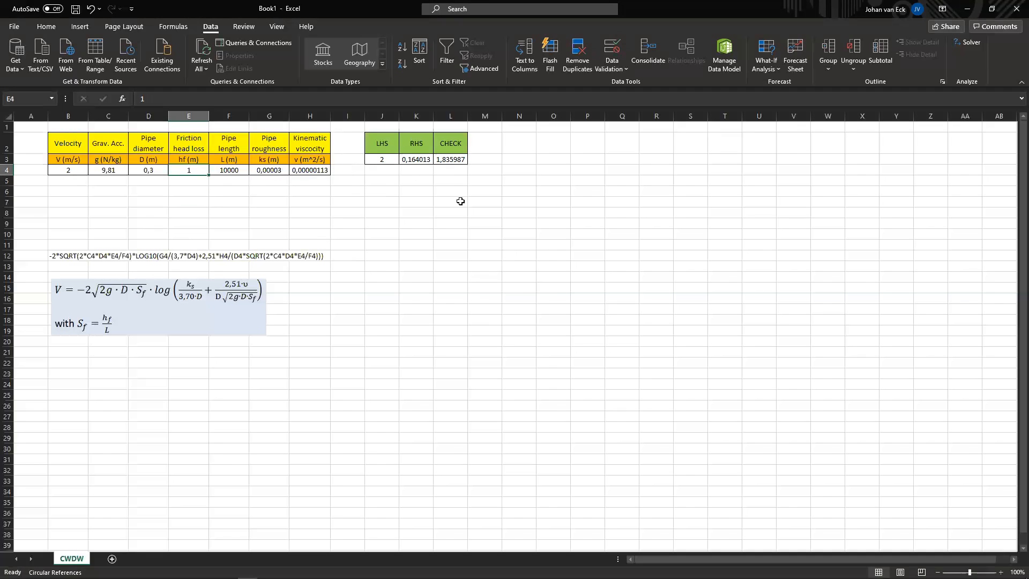
left_click(772, 65)
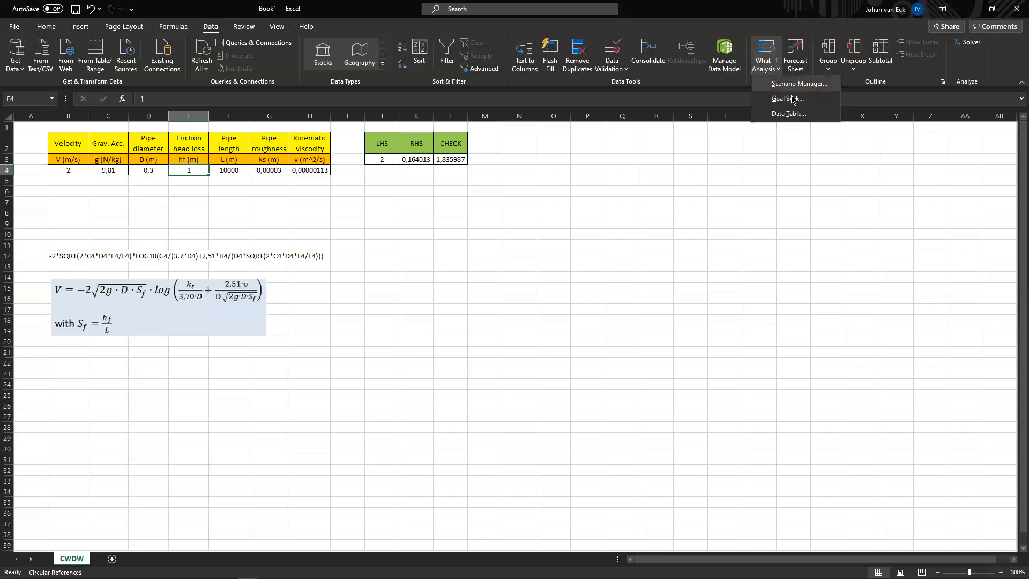
left_click(771, 98)
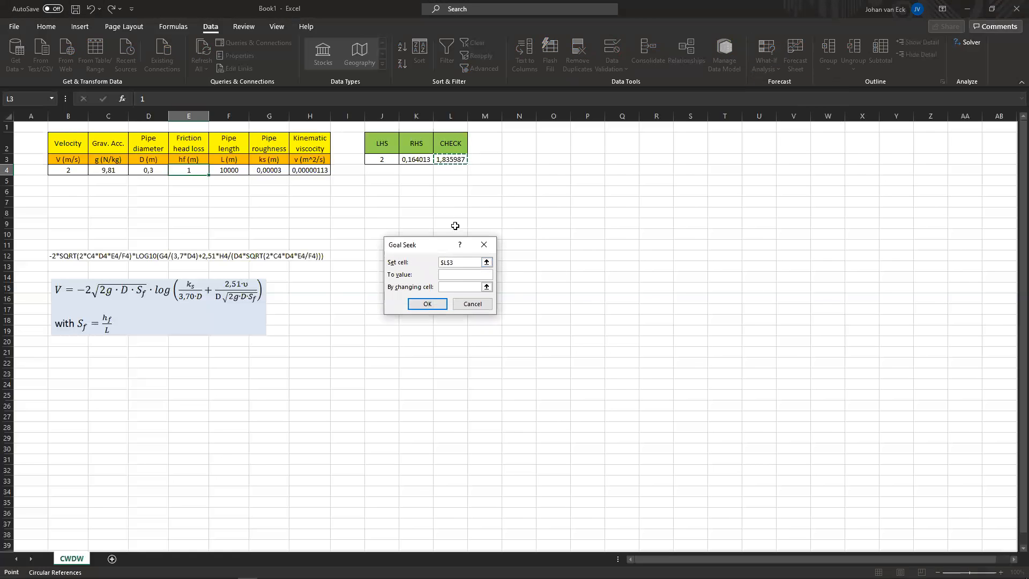
left_click(450, 272)
left_click(448, 285)
left_click(193, 171)
left_click(427, 304)
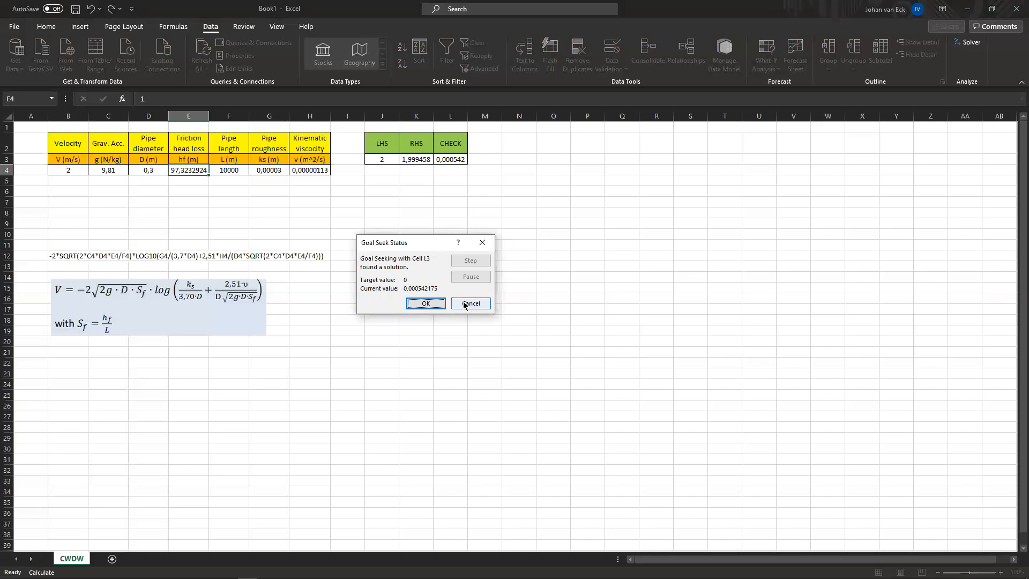
left_click(426, 304)
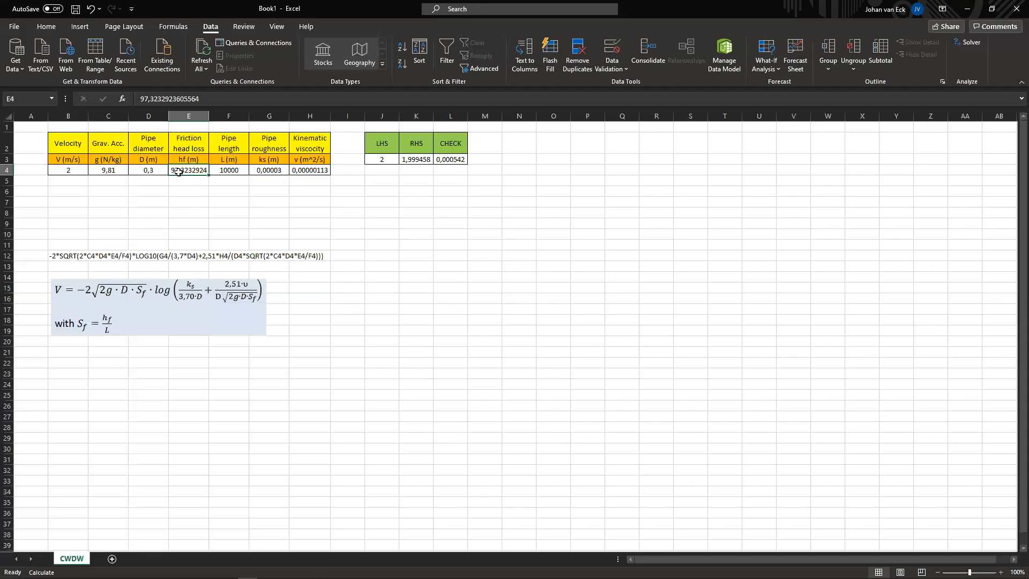
Step: Set the friction head loss in E4 to 150 and dismiss the circular reference warning
type("150")
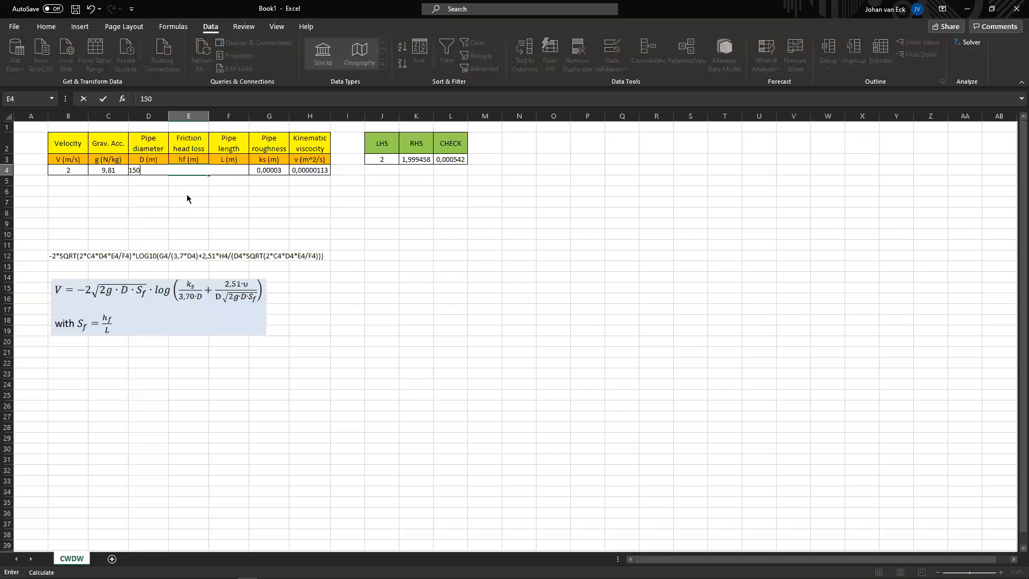
key("Return")
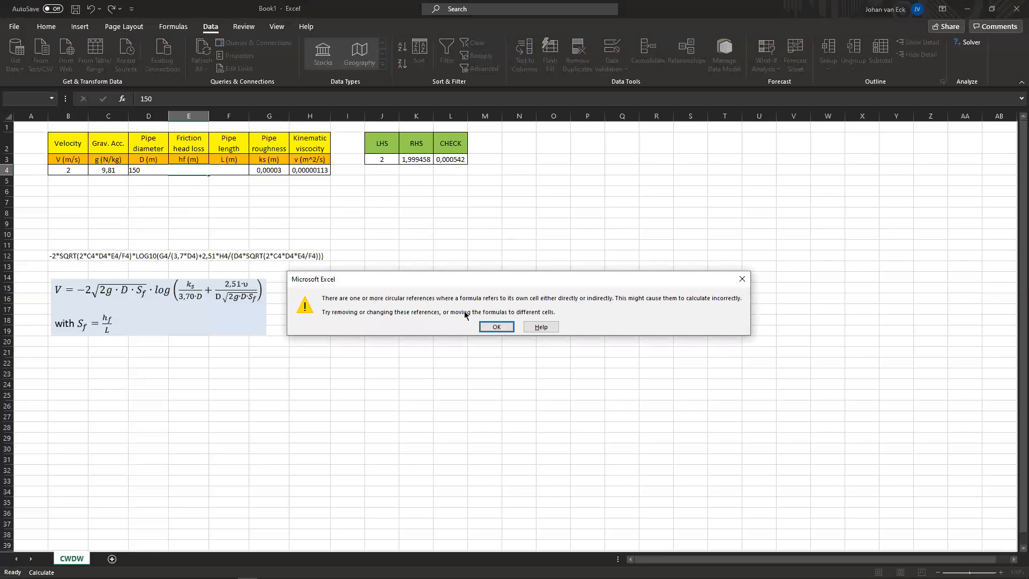
left_click(492, 326)
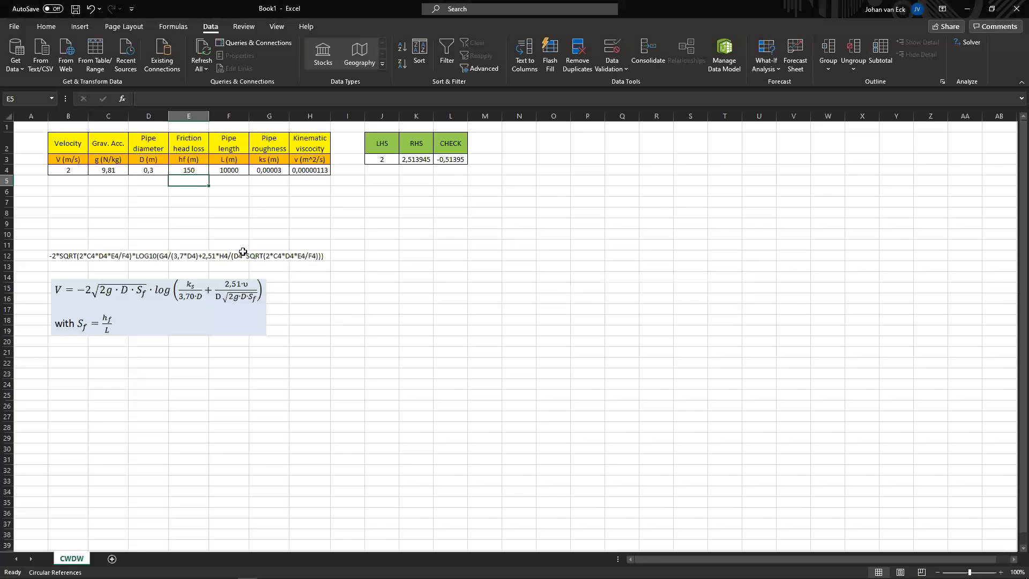
Step: Use Solver to make the CHECK cell L3 equal a value of 0 by changing the velocity cell B4, keeping the solution
left_click(74, 170)
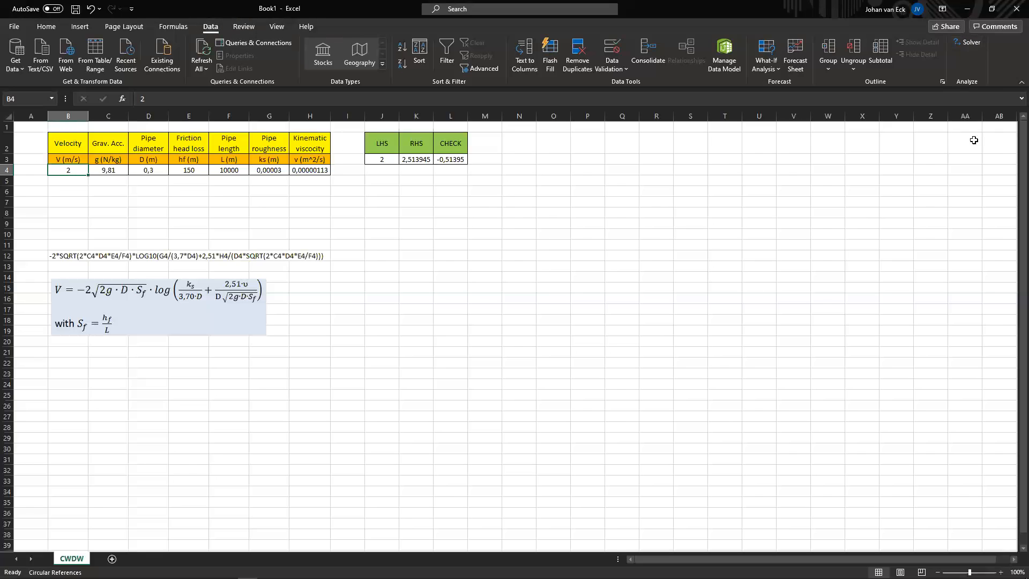
left_click(971, 45)
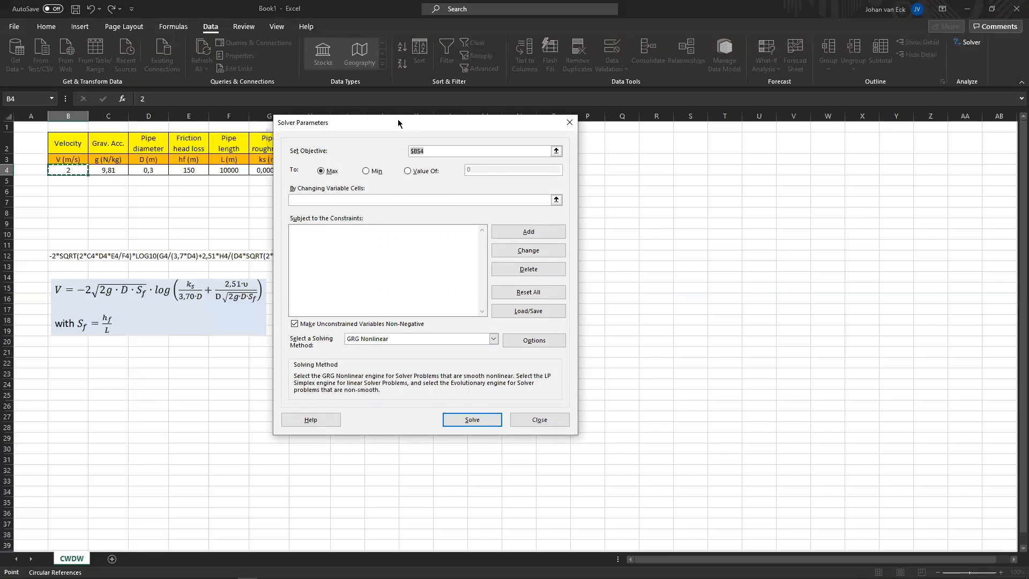
left_click_drag(398, 124, 620, 148)
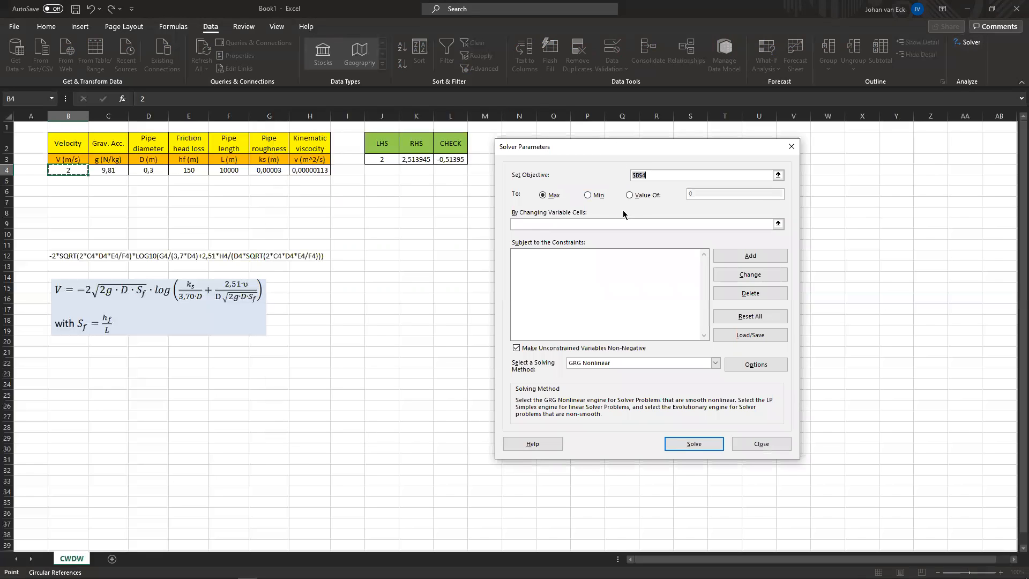
left_click(456, 159)
left_click(631, 195)
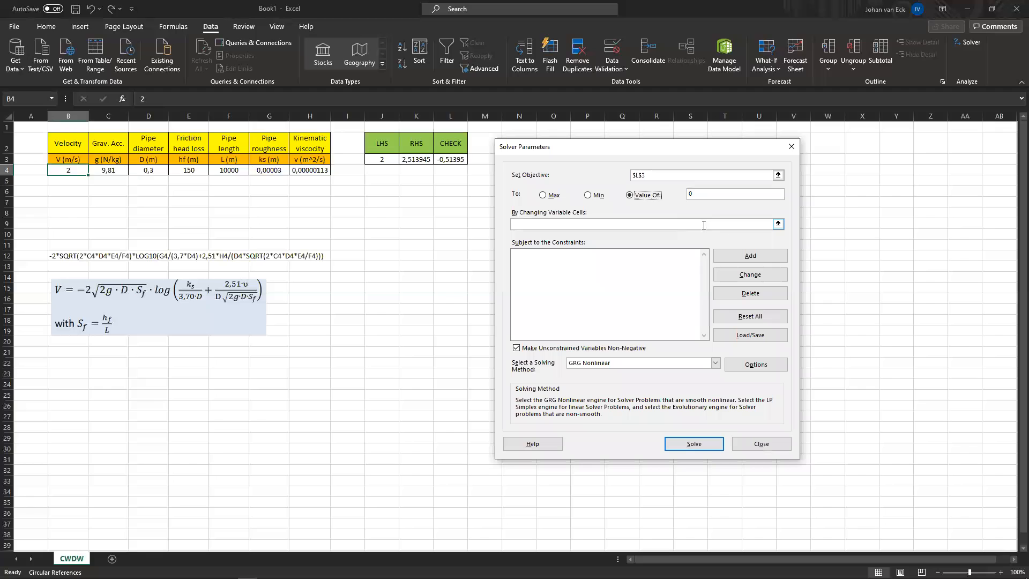
left_click(780, 228)
left_click(779, 224)
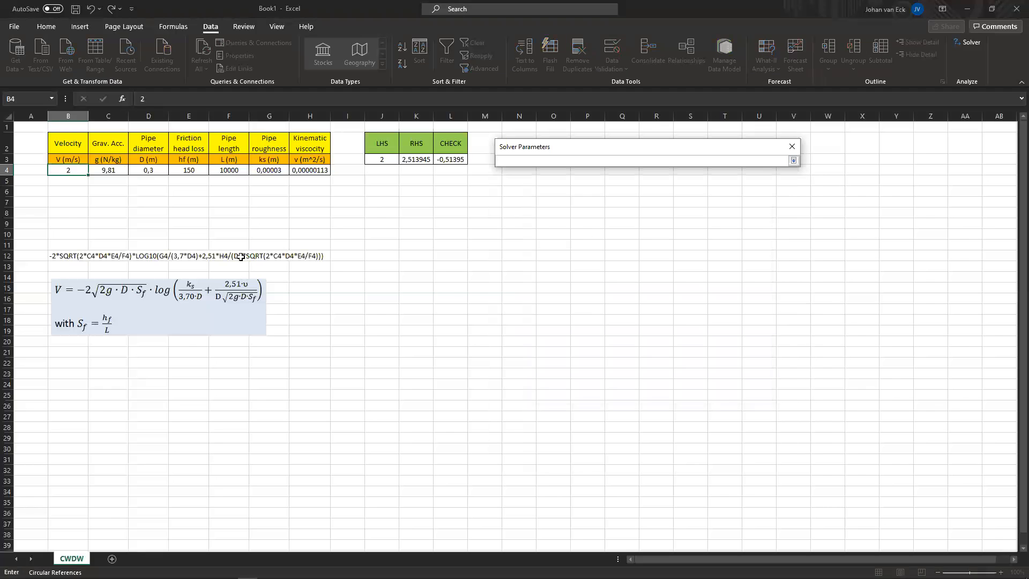
left_click(65, 168)
key("Return")
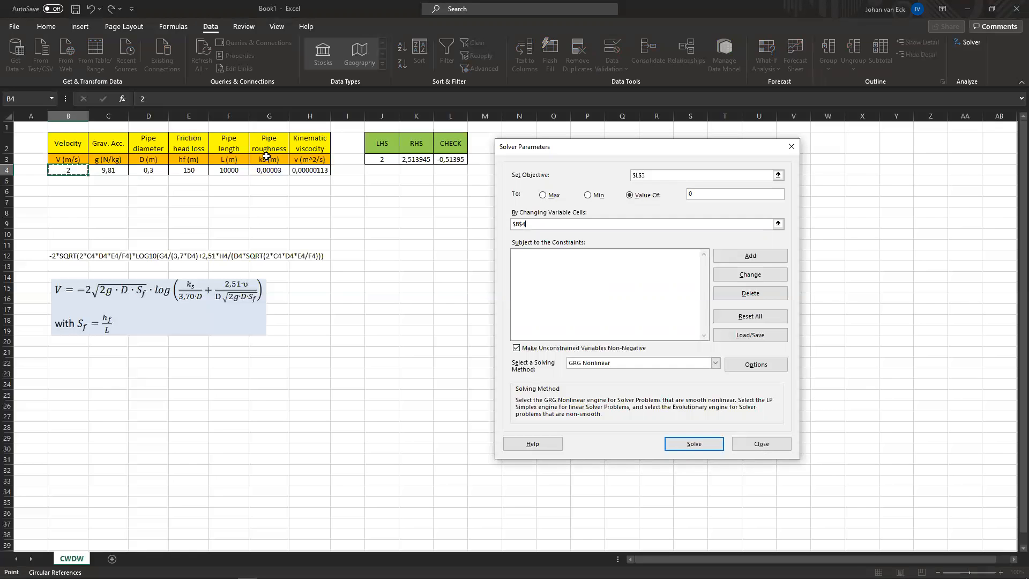
left_click(690, 445)
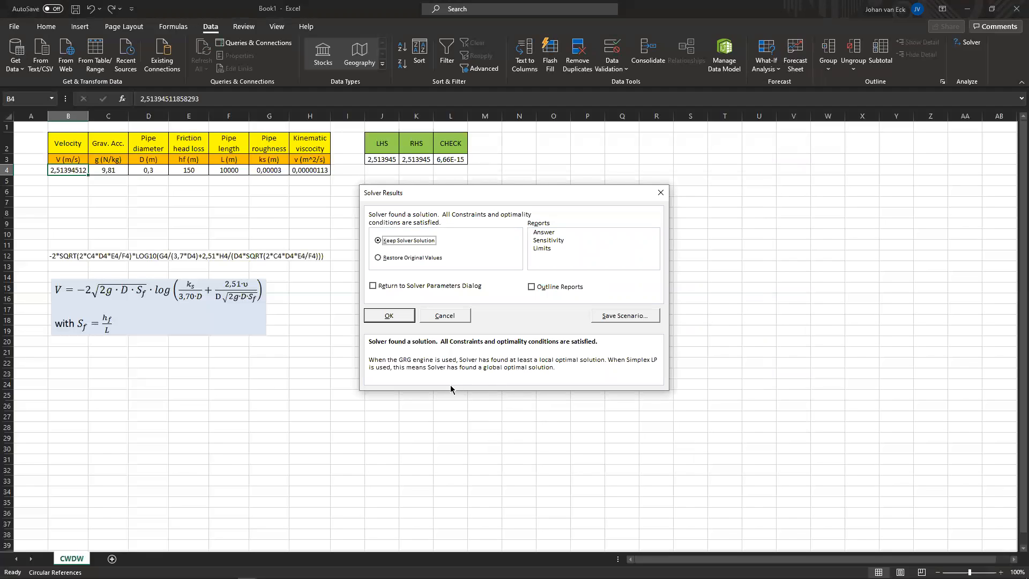
left_click(397, 316)
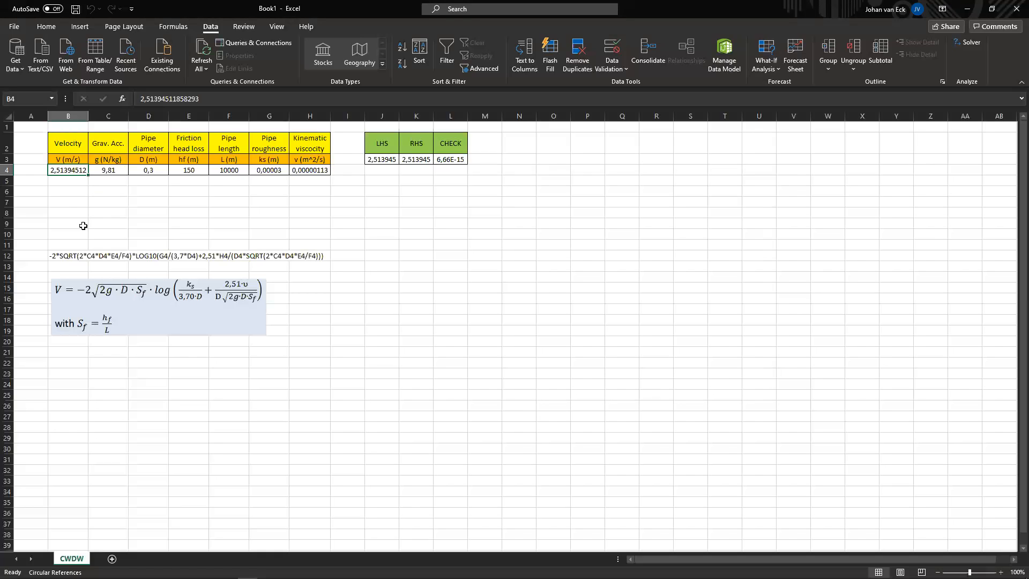
Step: Set the velocity in B4 to 1,5
type("1,5")
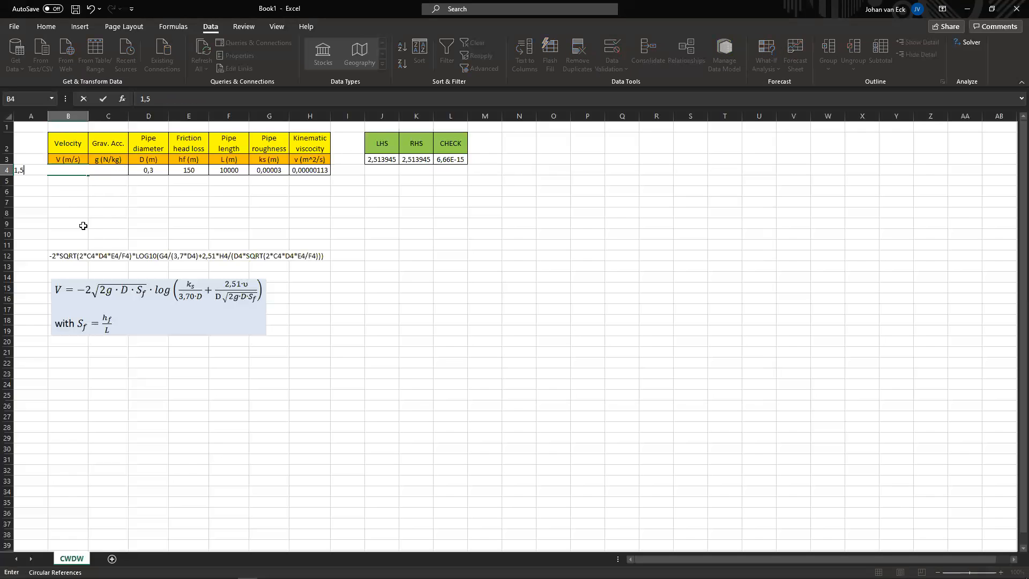
key("Return")
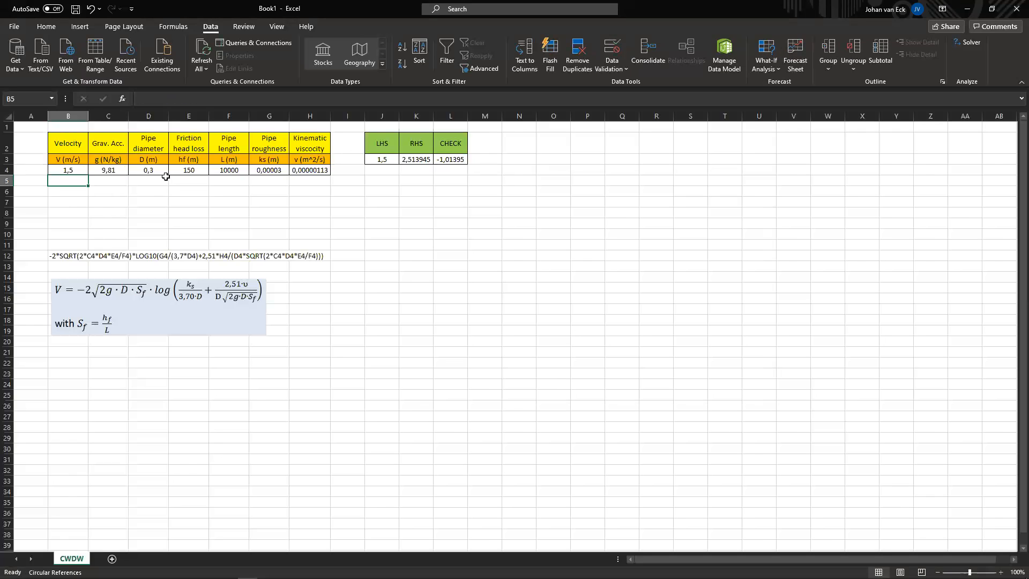
Step: Use Solver to make the CHECK cell L3 equal 0 by changing the pipe diameter cell D4, keeping the solution
left_click(182, 171)
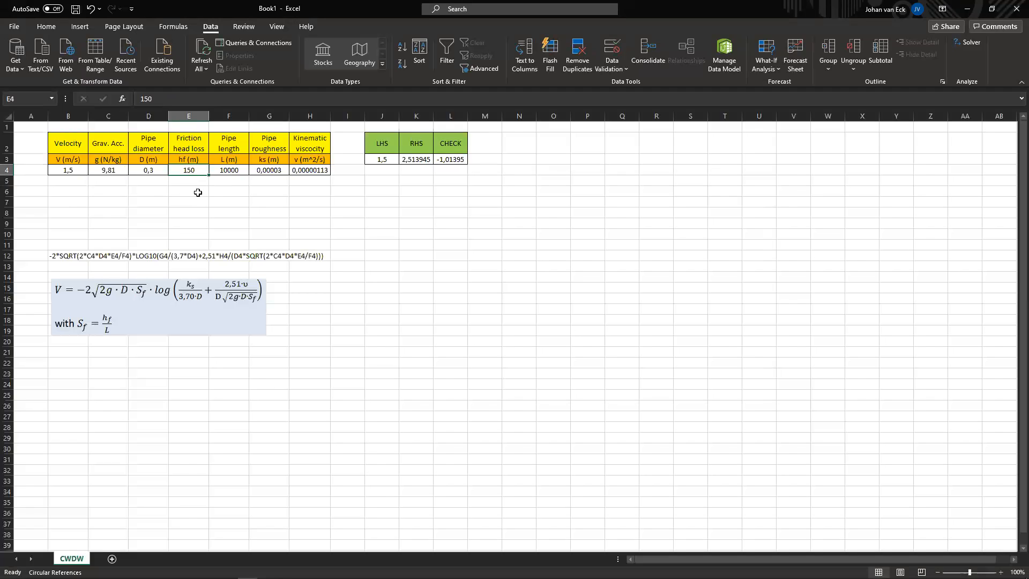
left_click(155, 172)
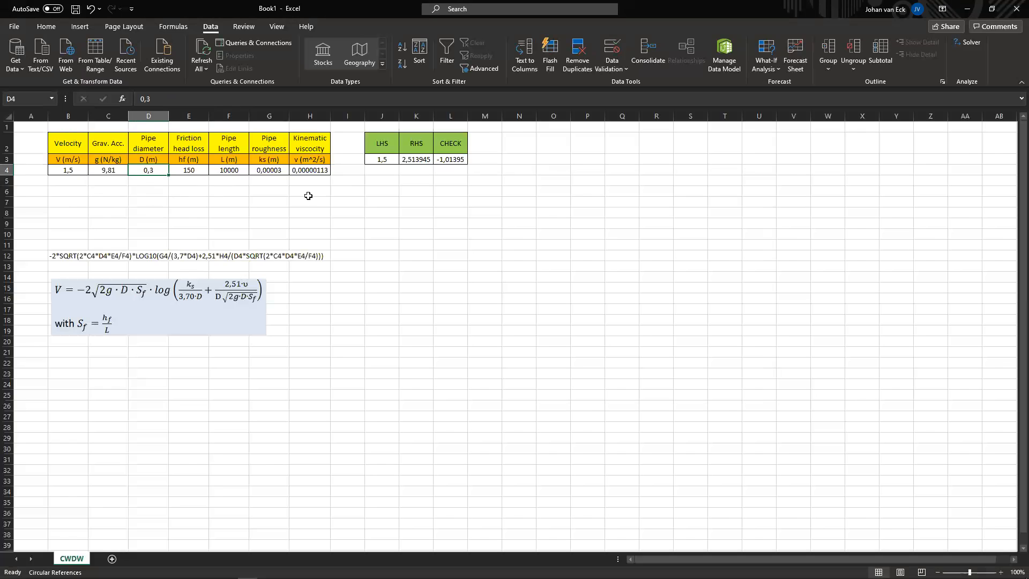
left_click(972, 43)
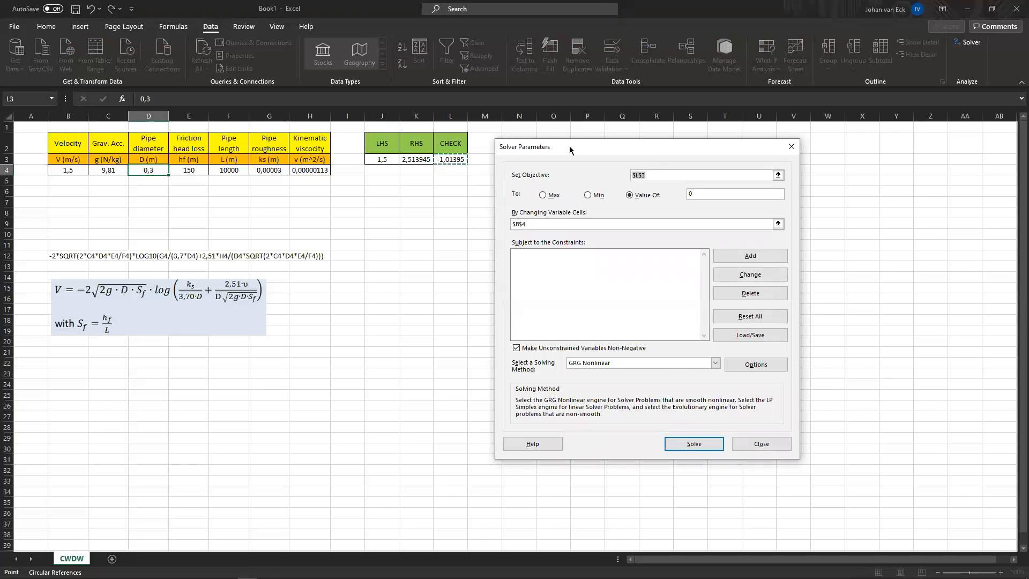
left_click_drag(571, 149, 631, 143)
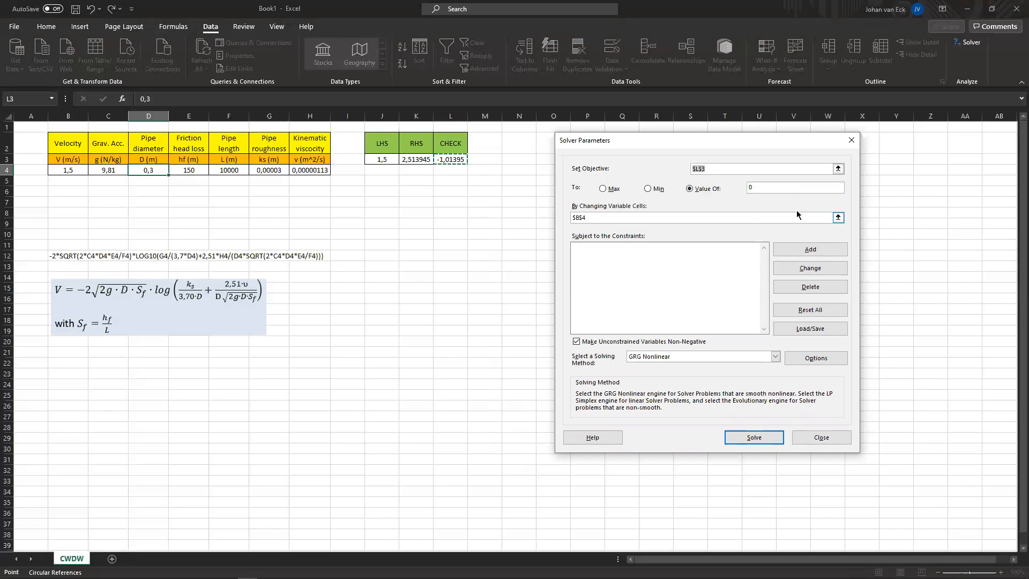
left_click(838, 217)
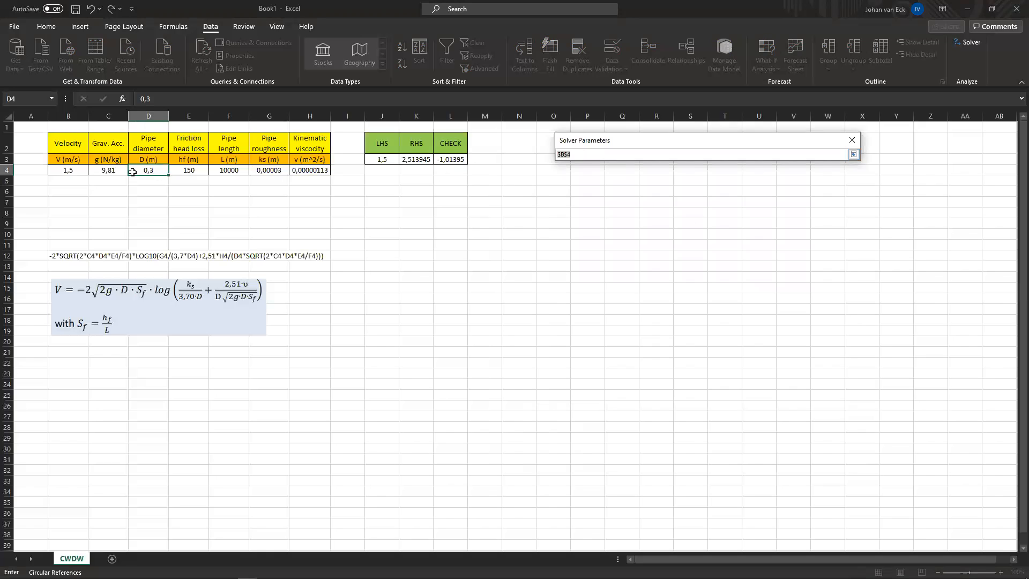
left_click(157, 170)
key("Return")
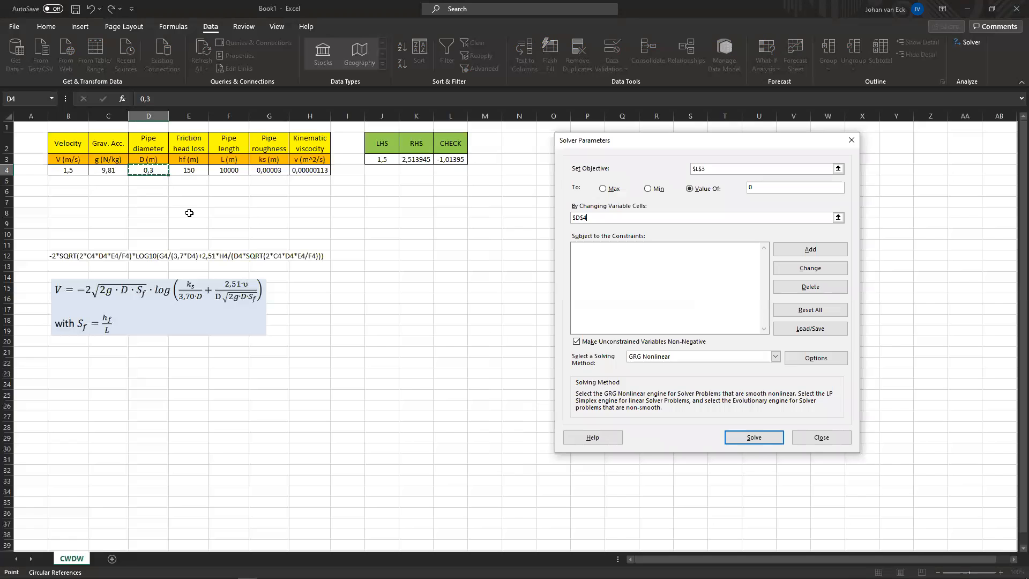
left_click(752, 440)
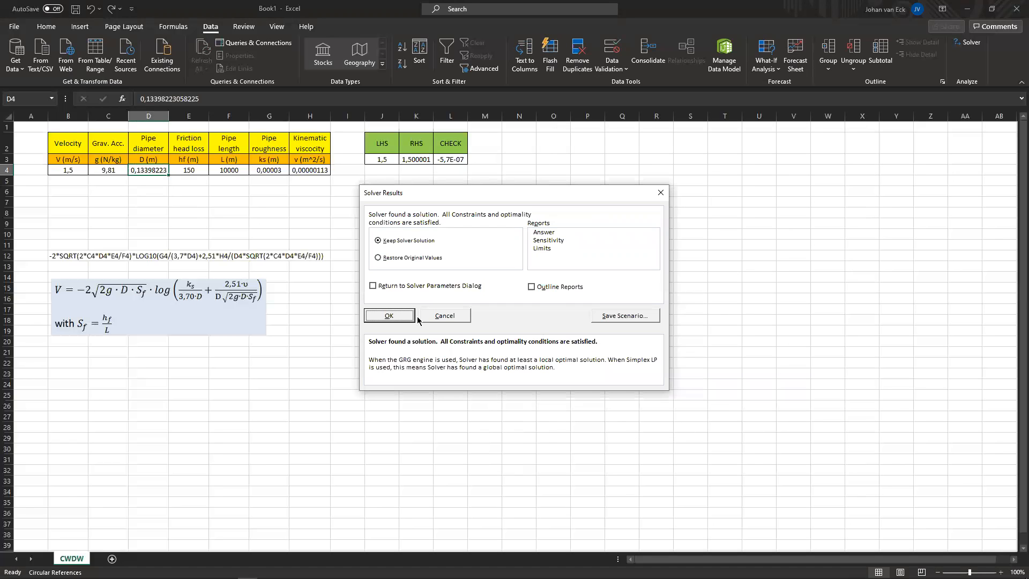
left_click(398, 317)
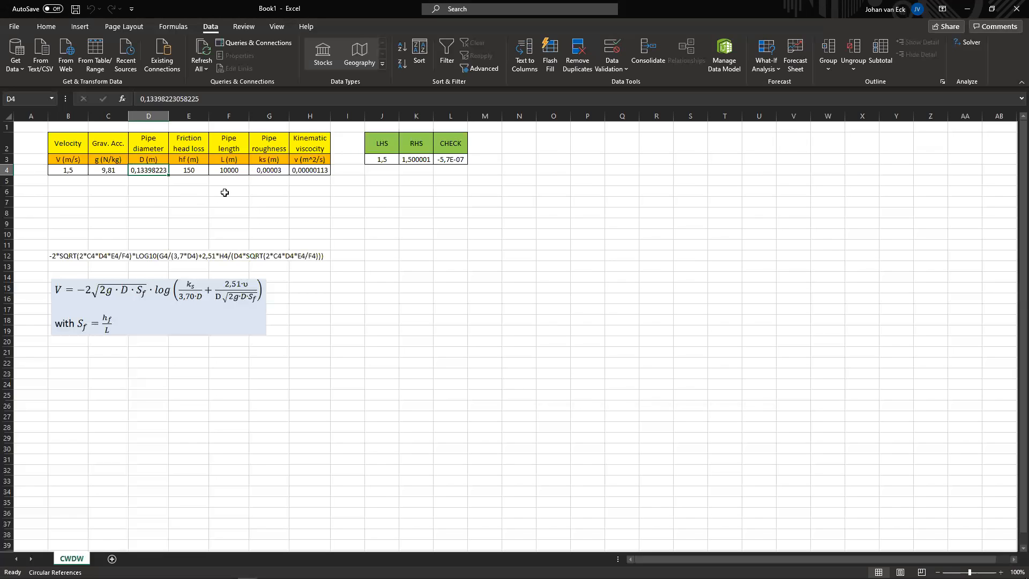
left_click(65, 193)
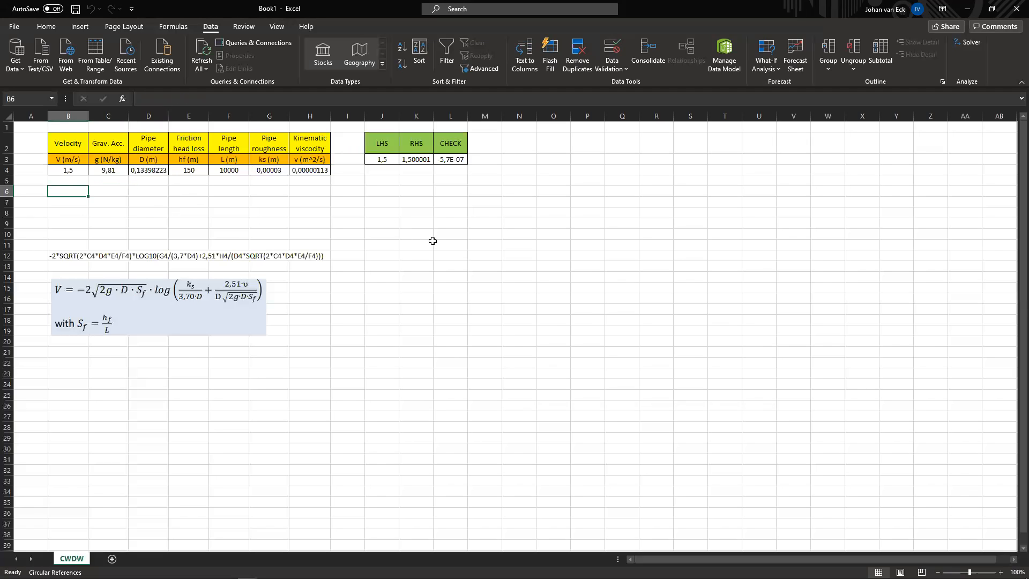